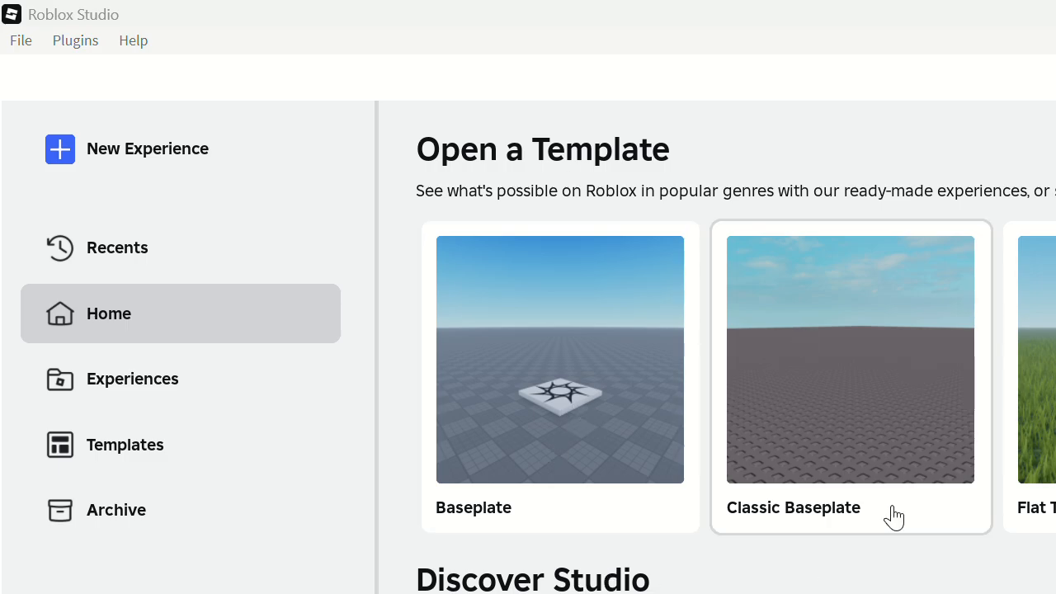
Create a new place from the Classic Baseplate template.
left_click(792, 312)
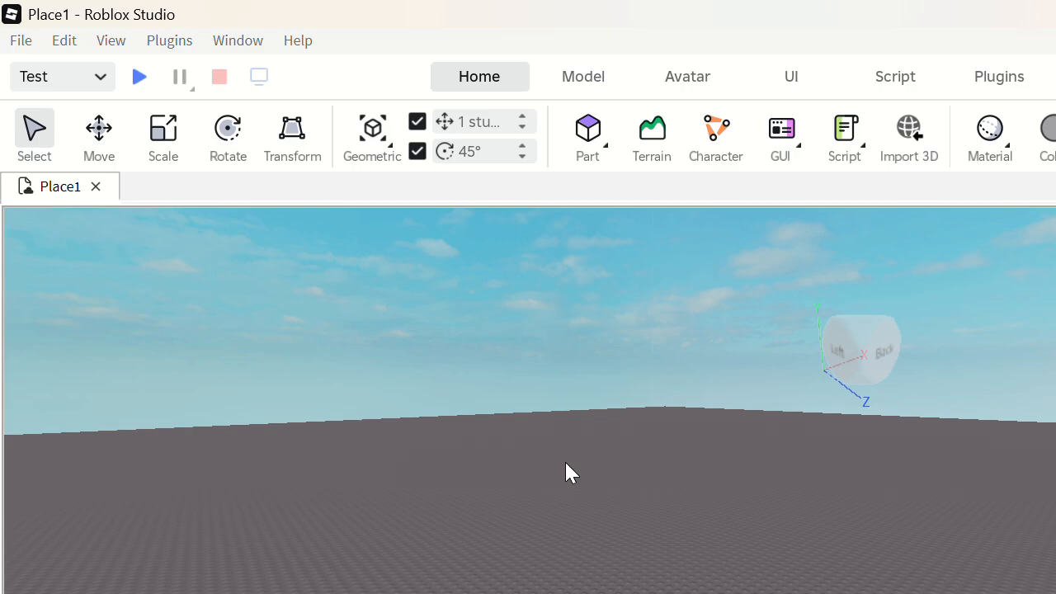
Insert a block part on the open baseplate.
scroll(565, 462, "down", 2)
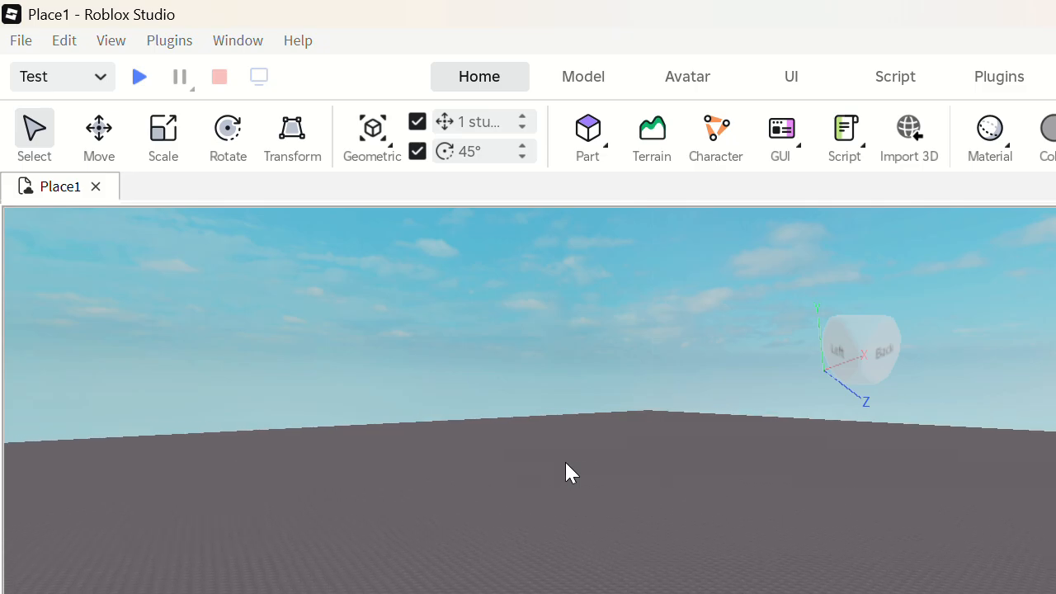
right_click_drag(565, 462, 566, 463)
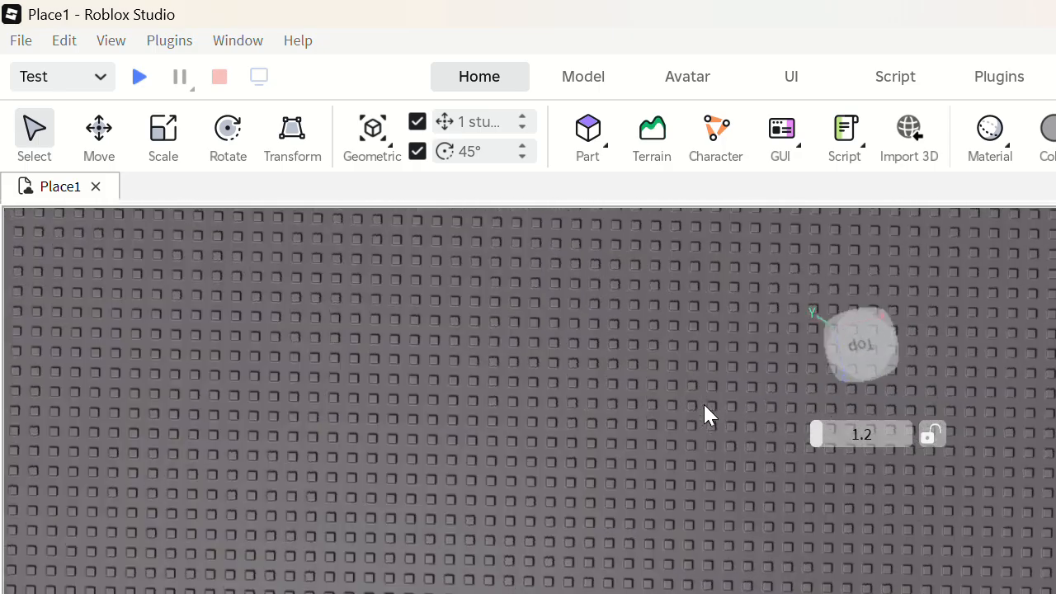
right_click_drag(703, 412, 703, 413)
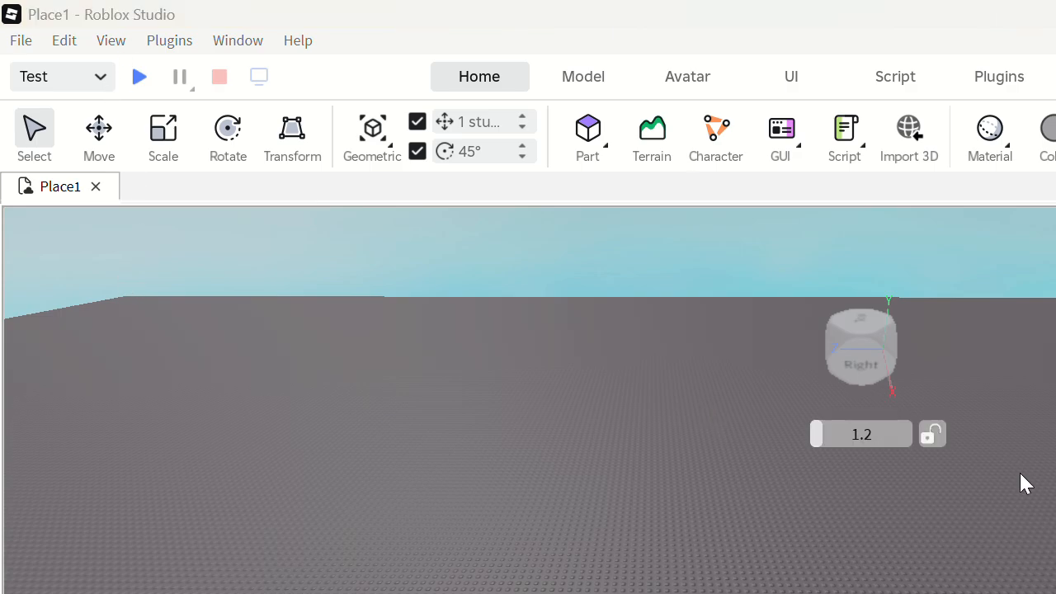
right_click_drag(1020, 473, 1020, 483)
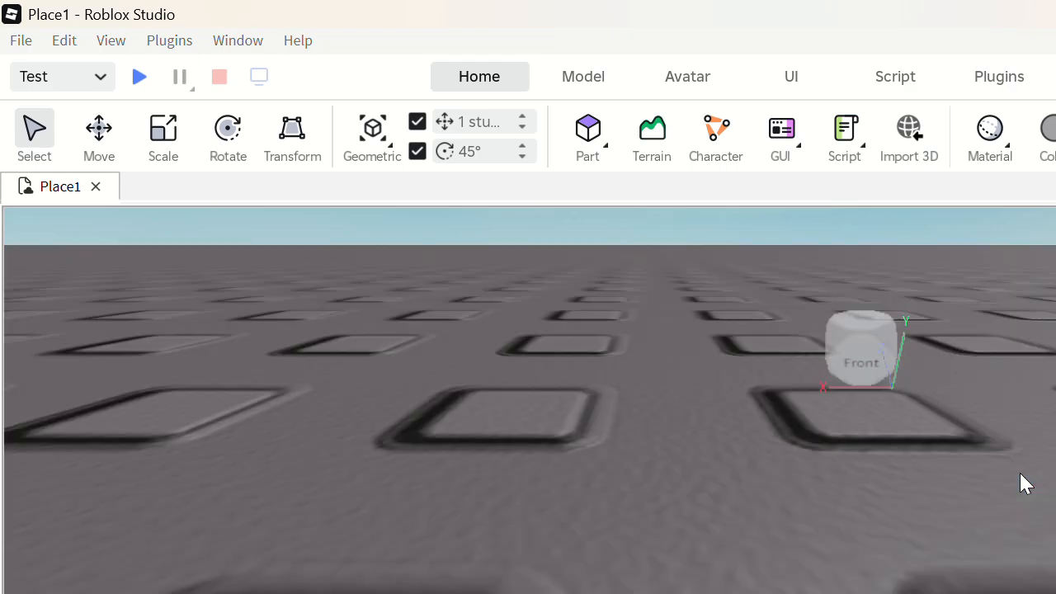
scroll(1019, 473, "down", 5)
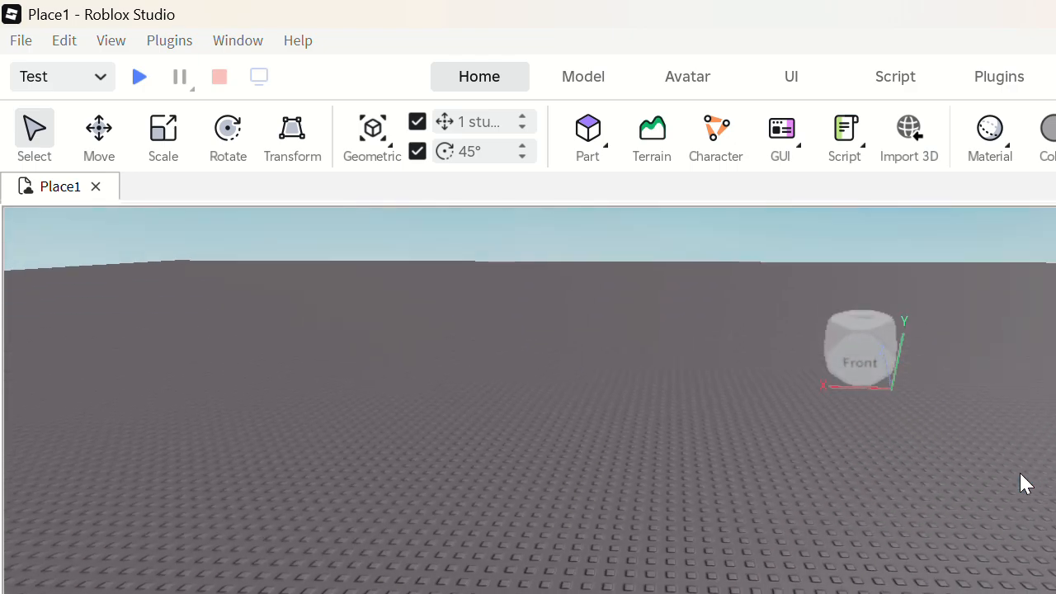
right_click_drag(1020, 474, 1020, 477)
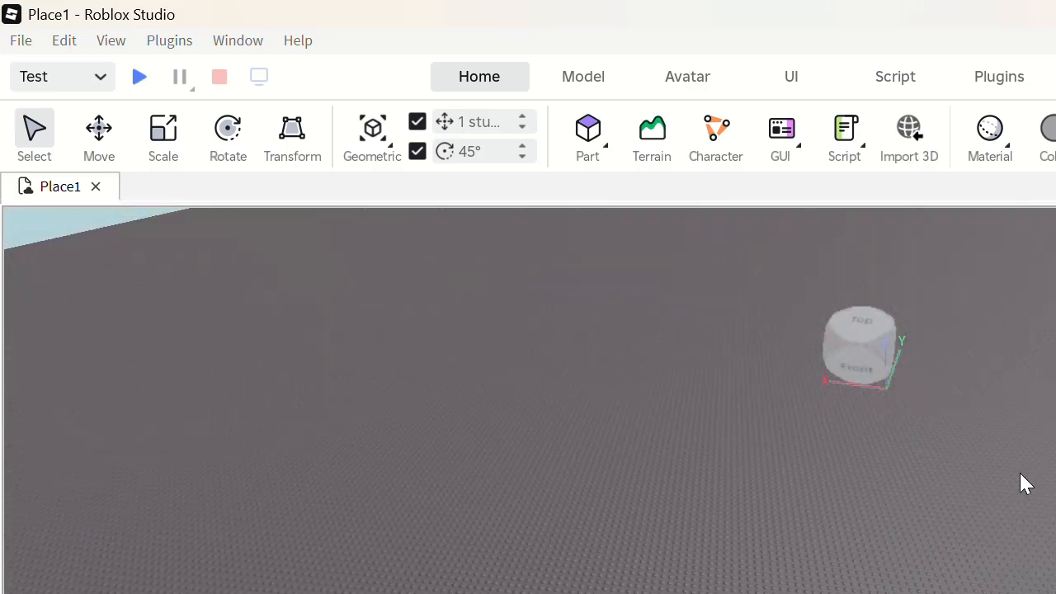
scroll(1019, 473, "up", 2)
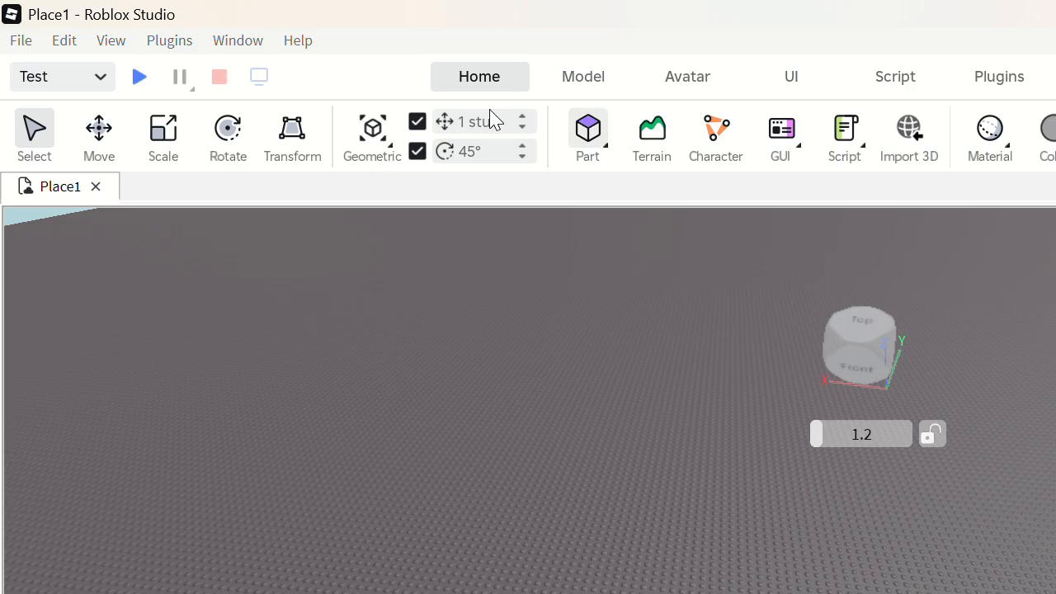
left_click(588, 130)
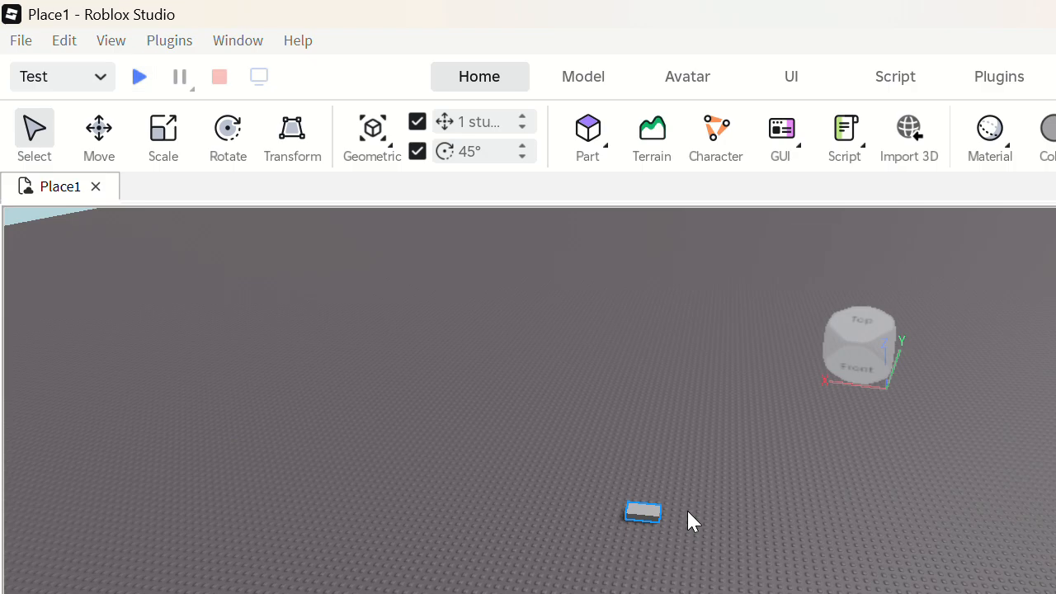
Scale the block outward at both ends of its length into a long thin strip.
key("ctrl+3")
left_click_drag(690, 518, 731, 533)
left_click_drag(592, 500, 608, 513)
left_click_drag(165, 466, 154, 469)
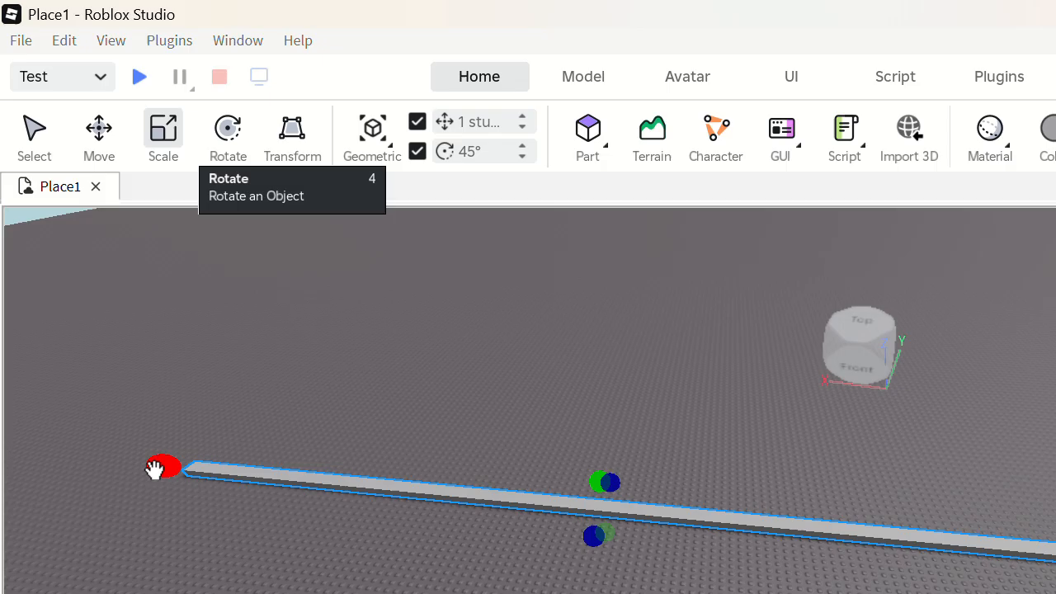
left_click_drag(1054, 552, 1055, 552)
left_click(873, 507)
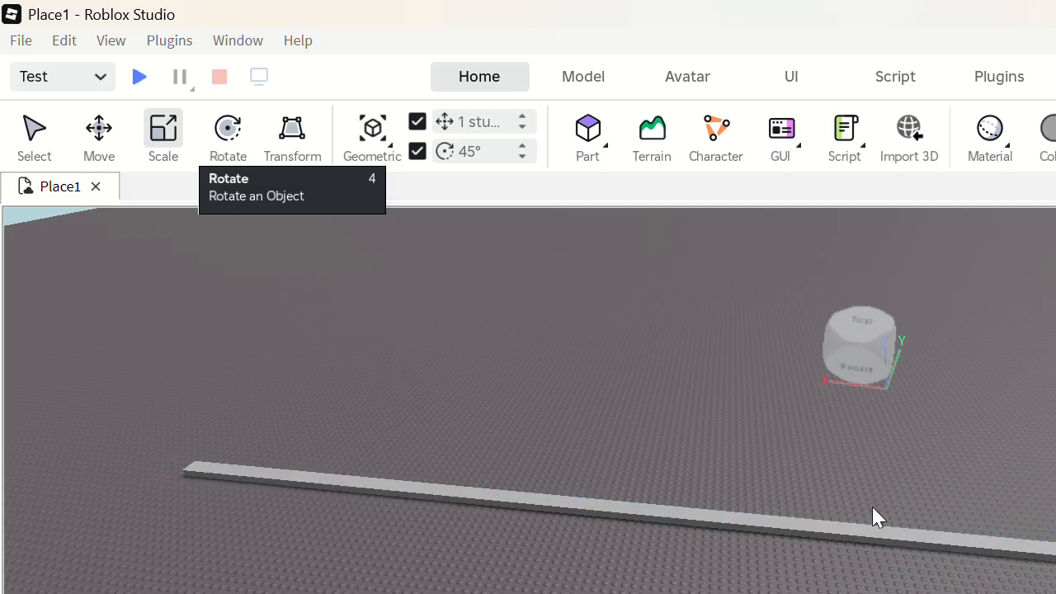
Insert a second block and move it onto the baseplate beside the near end of the strip.
right_click_drag(877, 517, 846, 507)
right_click_drag(919, 543, 968, 540)
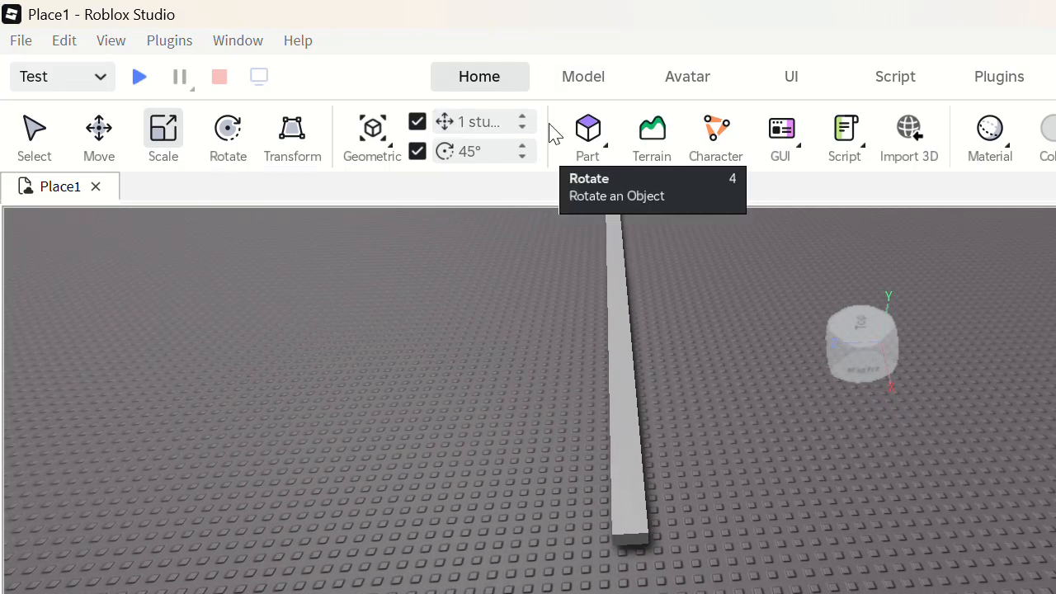
left_click(577, 129)
left_click(835, 535)
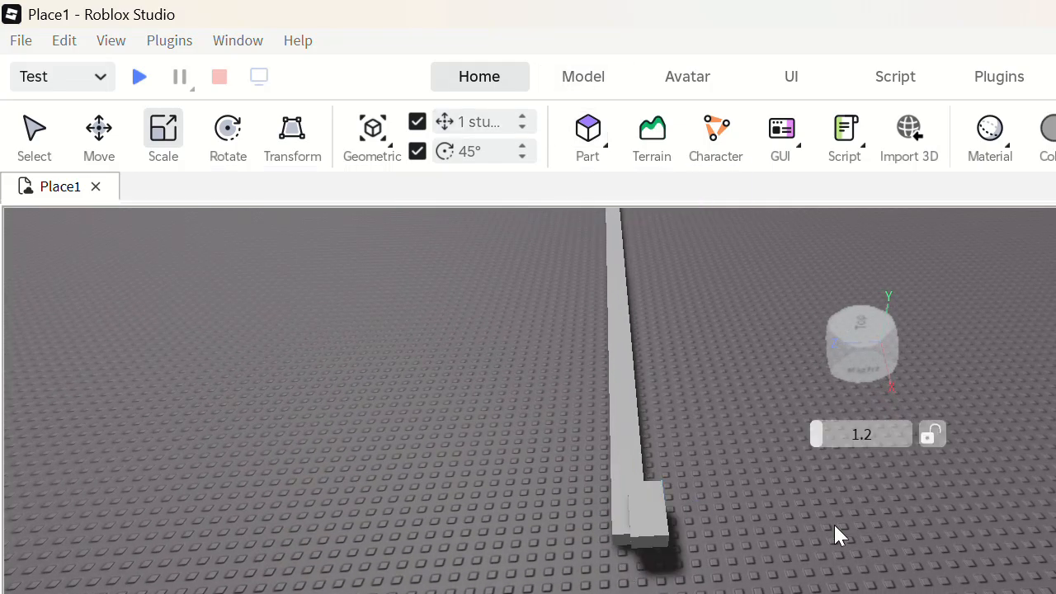
left_click_drag(641, 523, 718, 524)
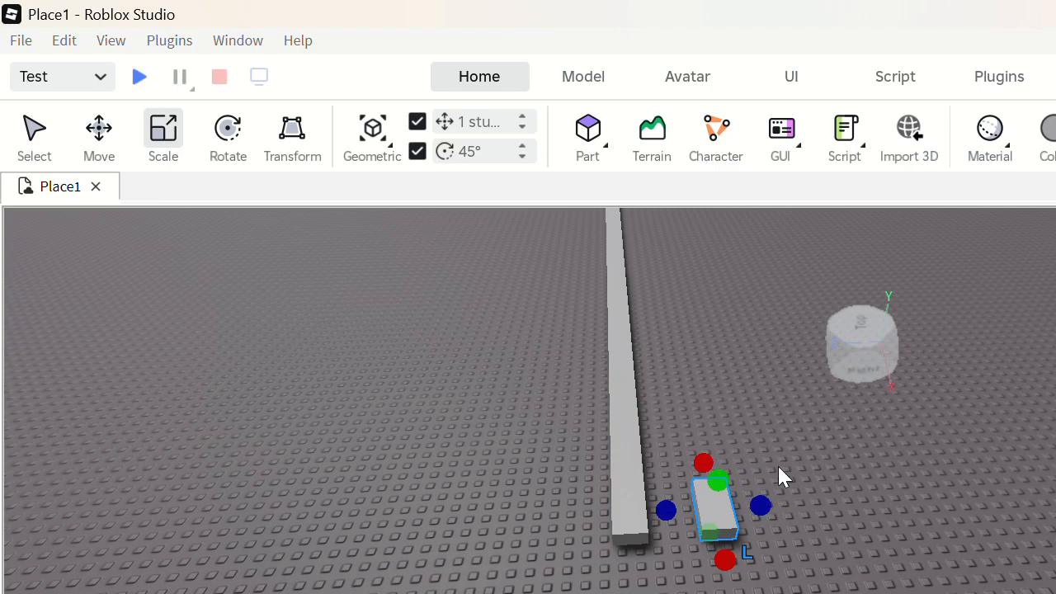
Rotate the second block a quarter turn horizontally and set it flush against the side of the strip's end.
left_click_drag(723, 560, 738, 560)
key("ctrl+4")
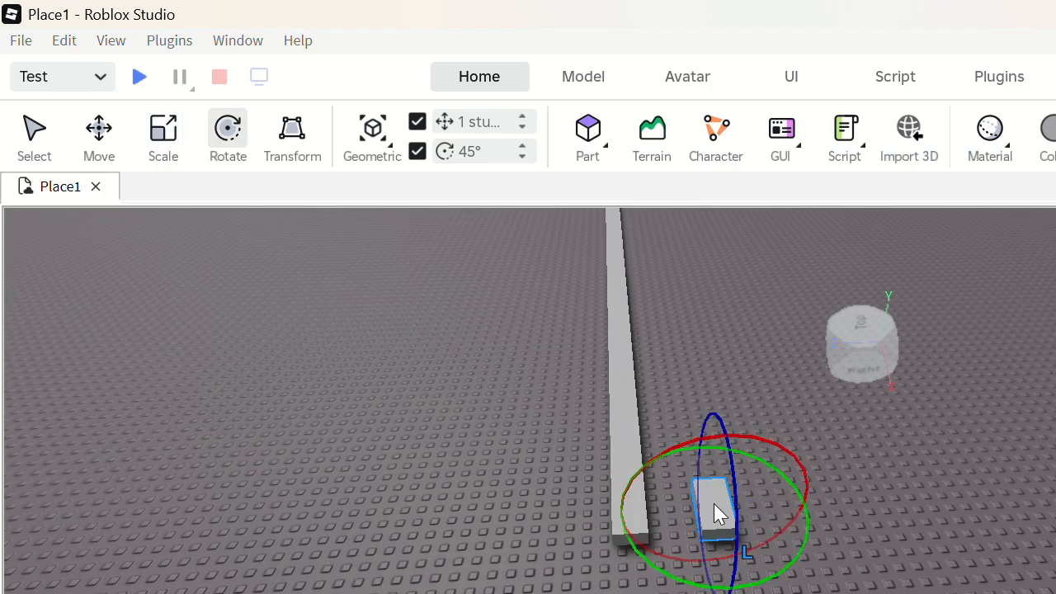
left_click_drag(759, 573, 707, 409)
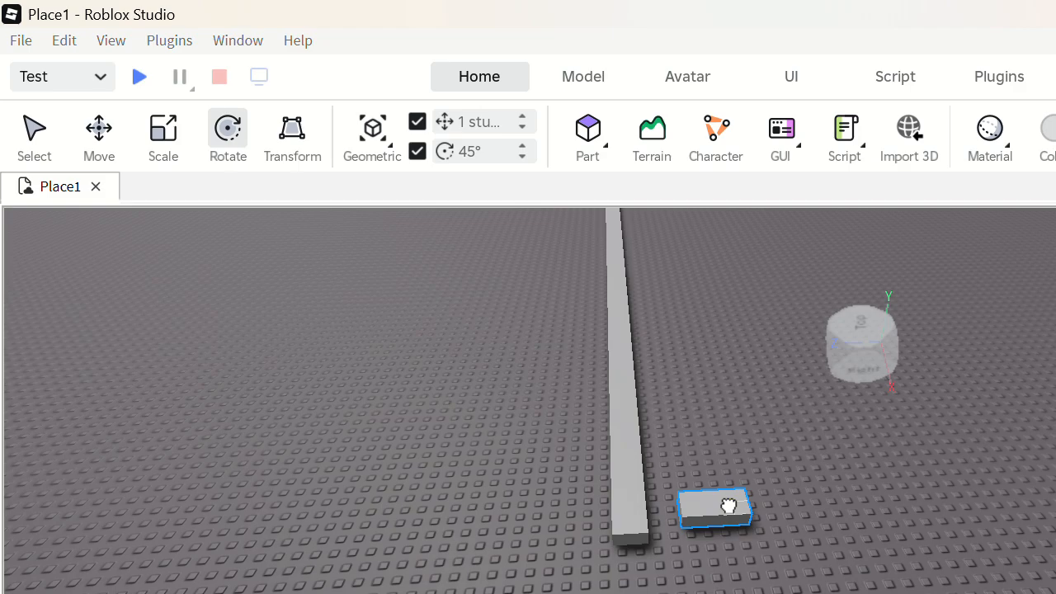
left_click_drag(728, 506, 693, 531)
Scale the second block lengthwise away from the corner into a long strip perpendicular to the first one.
key("ctrl+3")
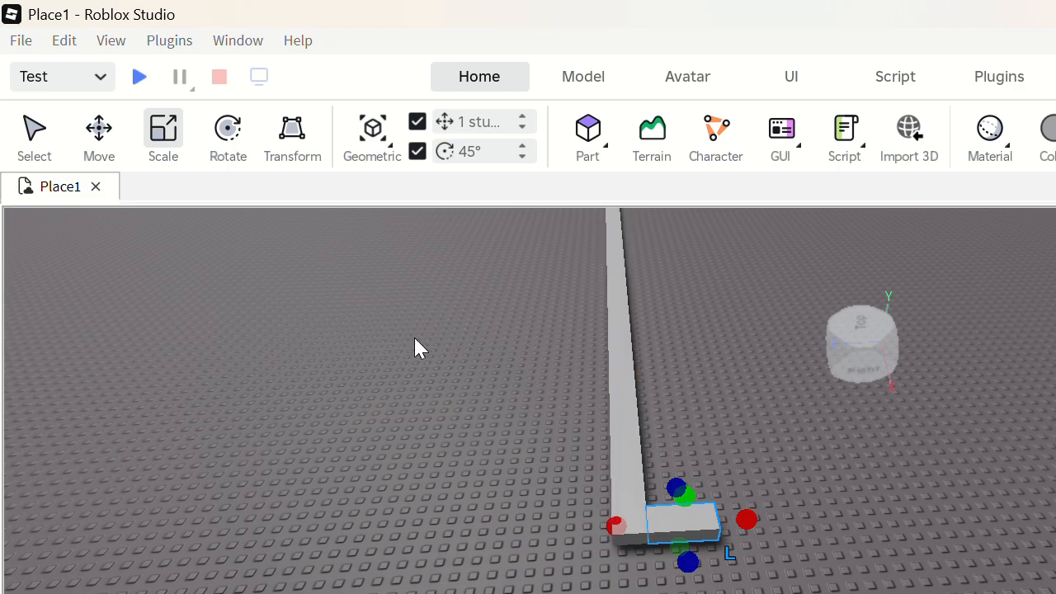
left_click_drag(756, 538, 1030, 462)
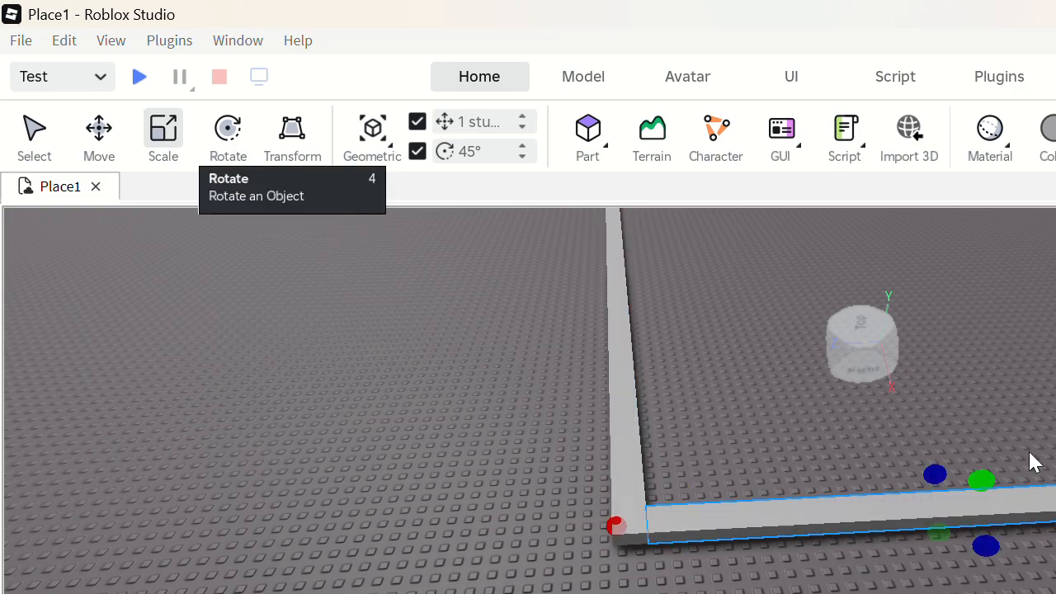
left_click(1030, 462)
key("d")
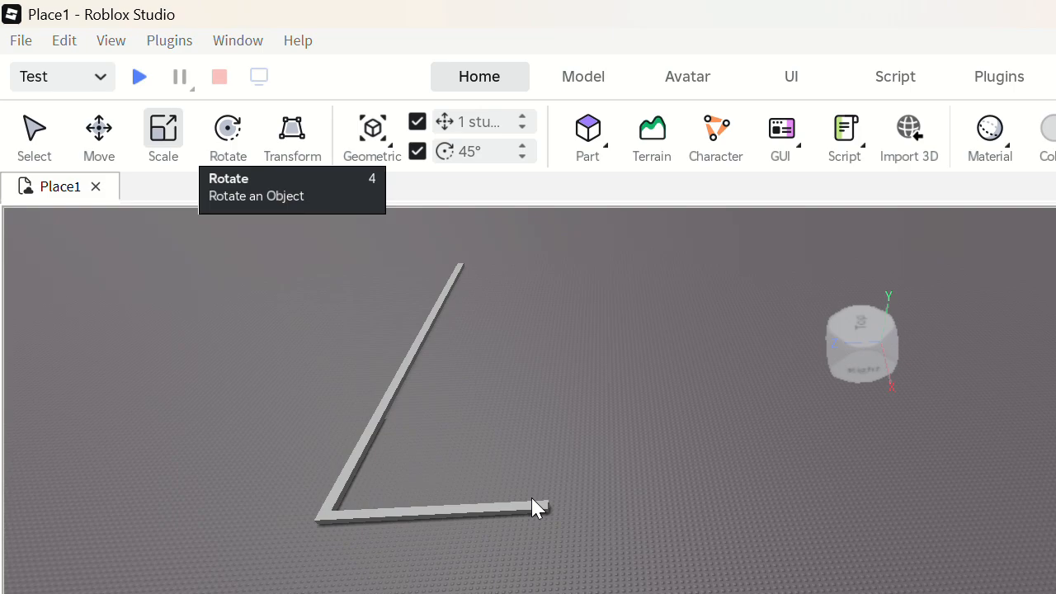
left_click(535, 500)
left_click_drag(579, 504, 693, 512)
left_click_drag(858, 542, 858, 542)
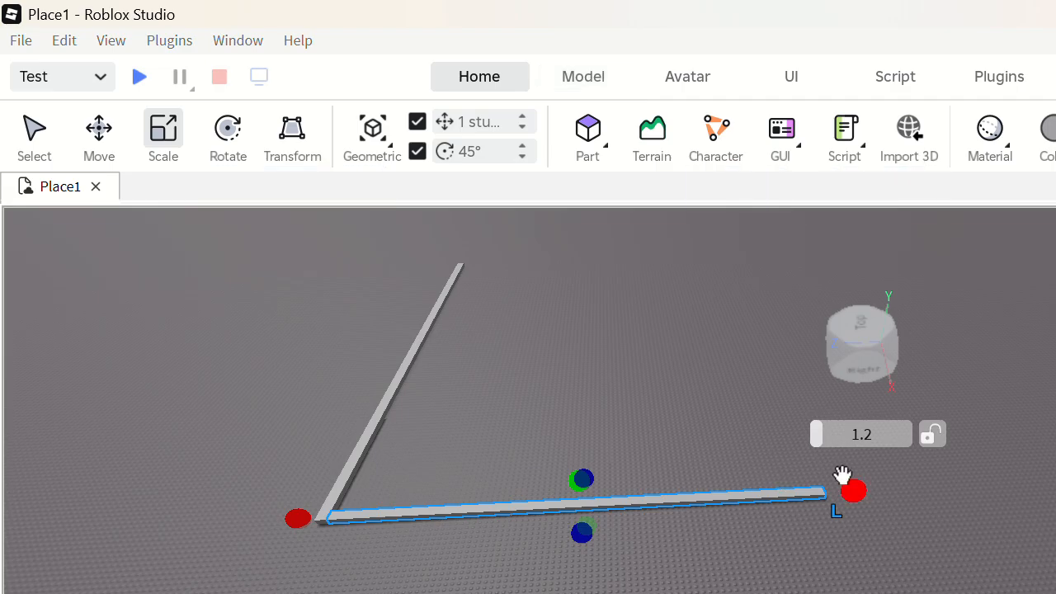
left_click_drag(853, 490, 825, 498)
left_click(723, 445)
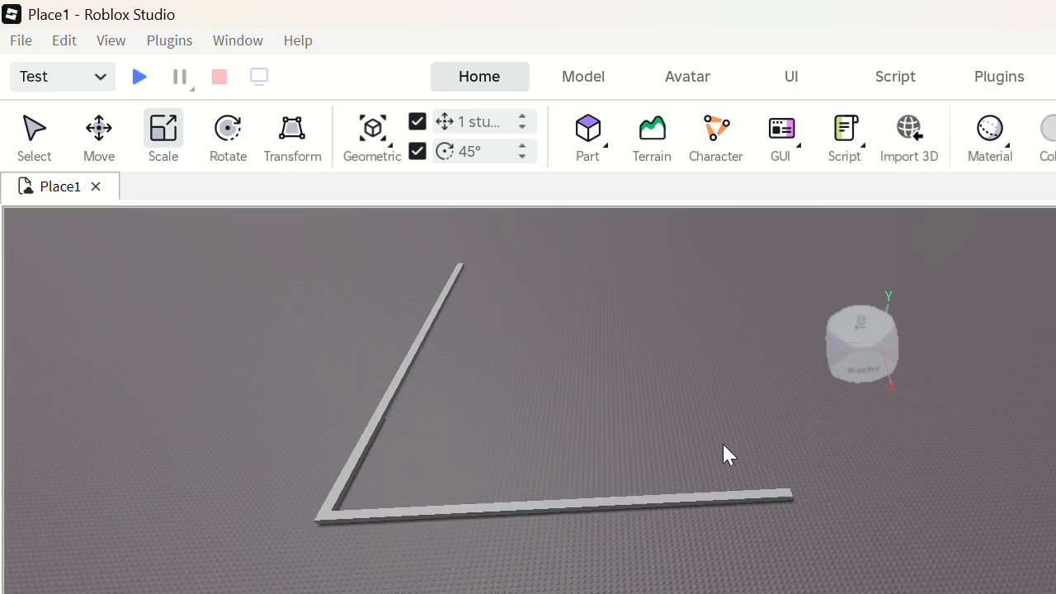
Shorten the second strip slightly at its free end.
key("w")
scroll(723, 444, "up", 3)
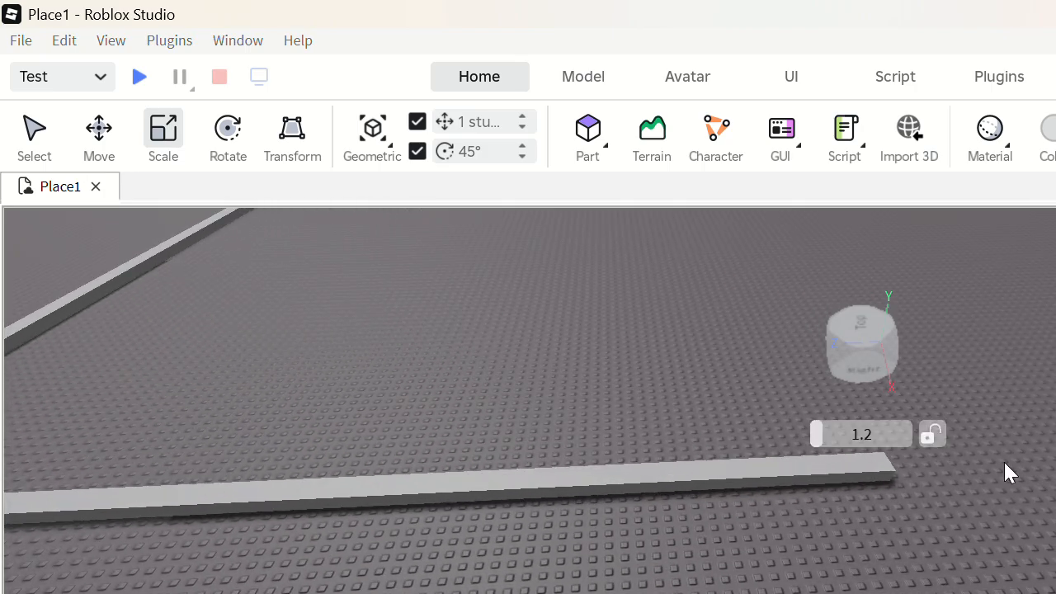
left_click(885, 463)
left_click_drag(914, 464, 859, 479)
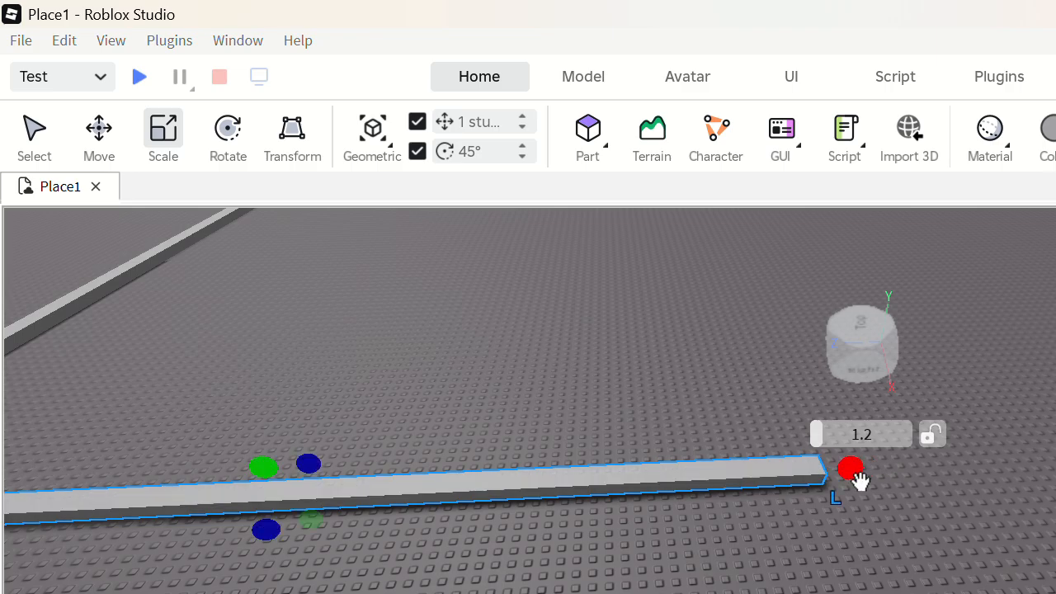
left_click(716, 406)
Insert a third block near the free end of the second strip.
scroll(716, 407, "down", 3)
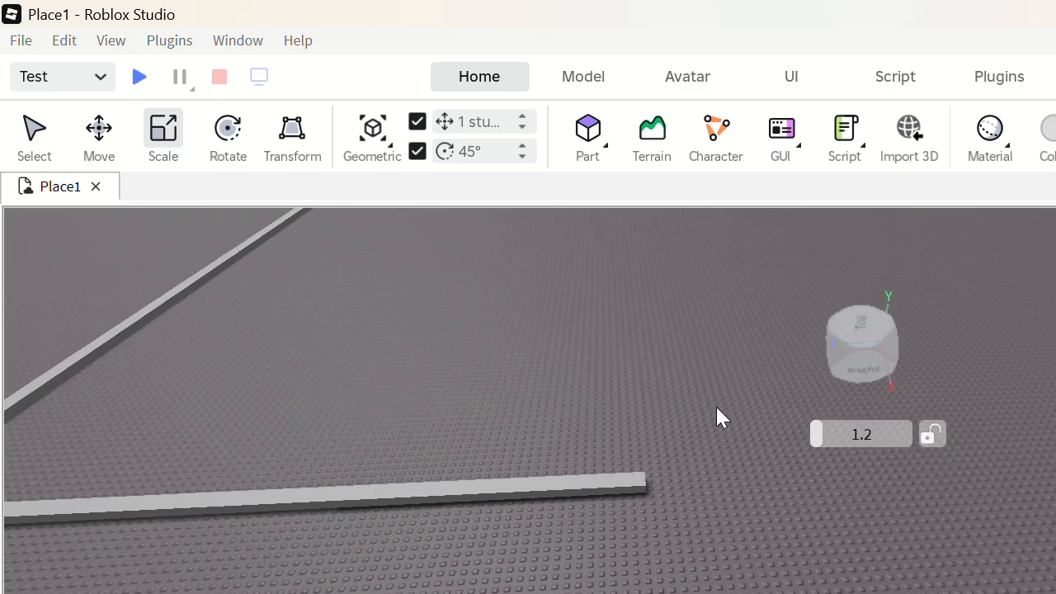
right_click_drag(716, 407, 716, 407)
right_click_drag(353, 398, 331, 395)
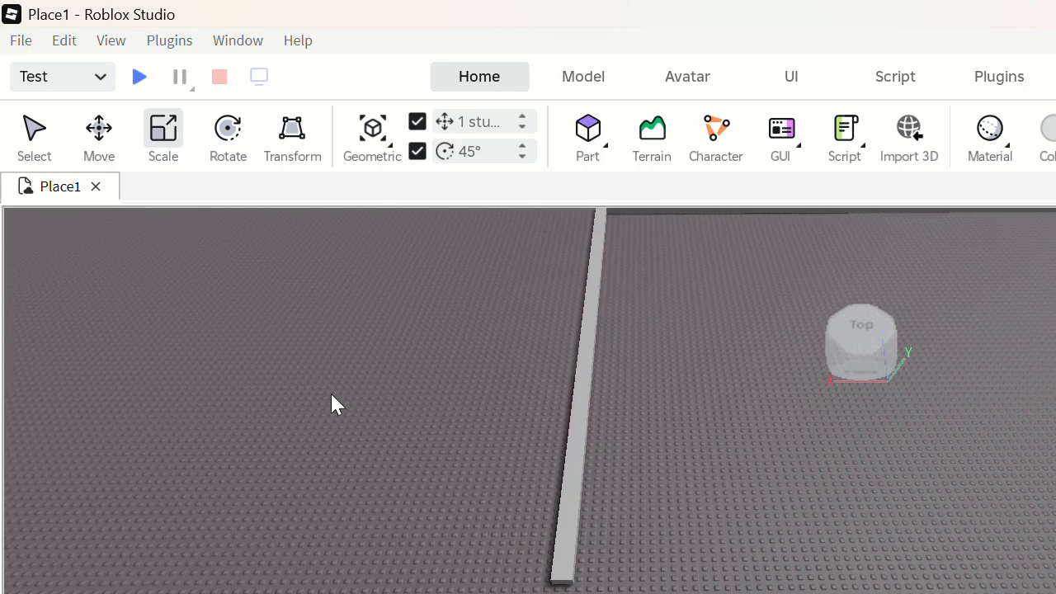
left_click(568, 555)
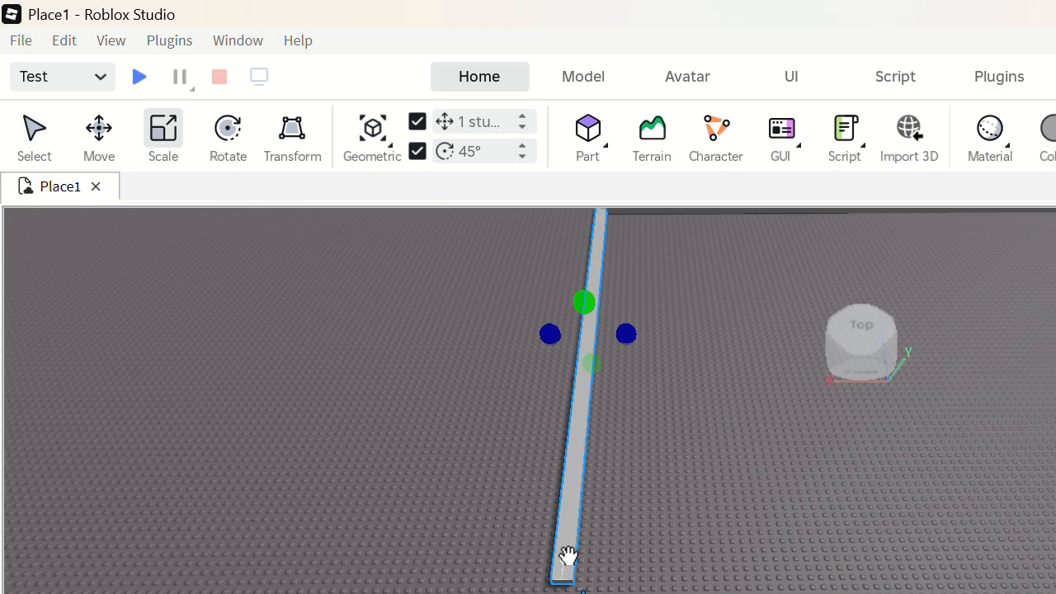
left_click(774, 524)
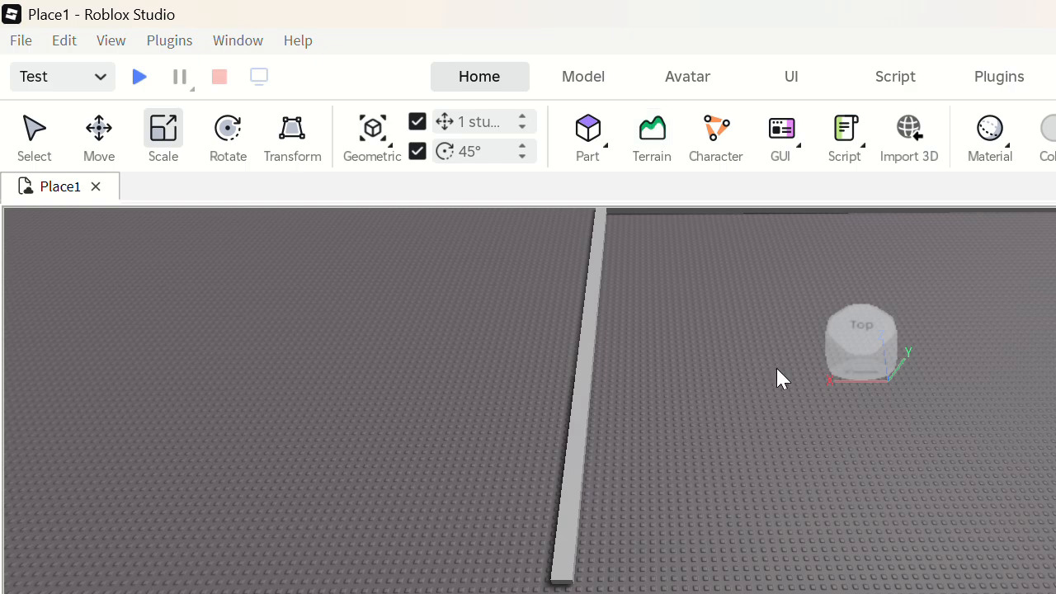
right_click_drag(776, 369, 735, 389)
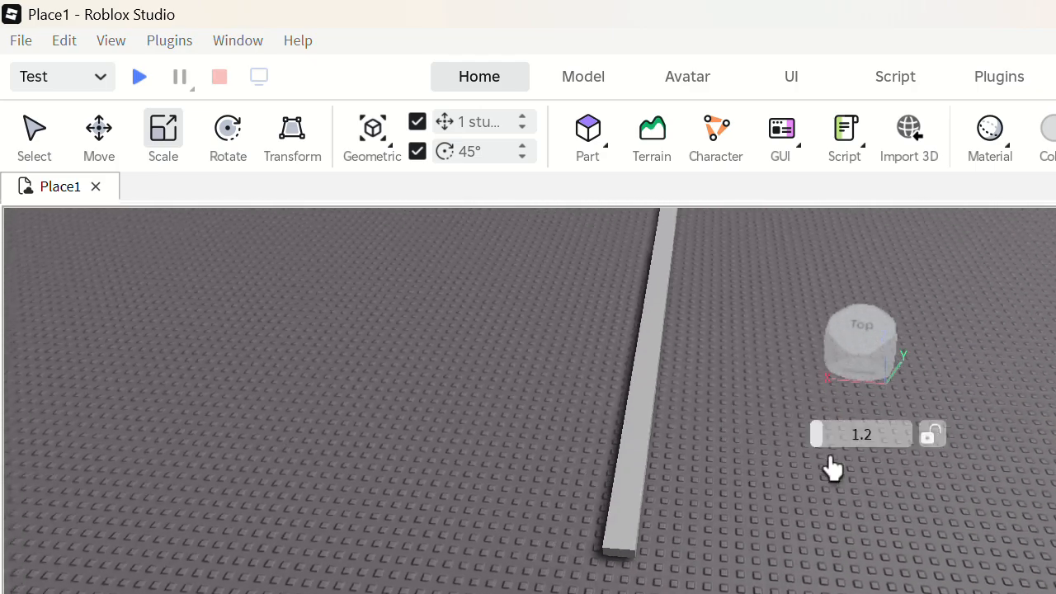
right_click_drag(832, 466, 847, 480)
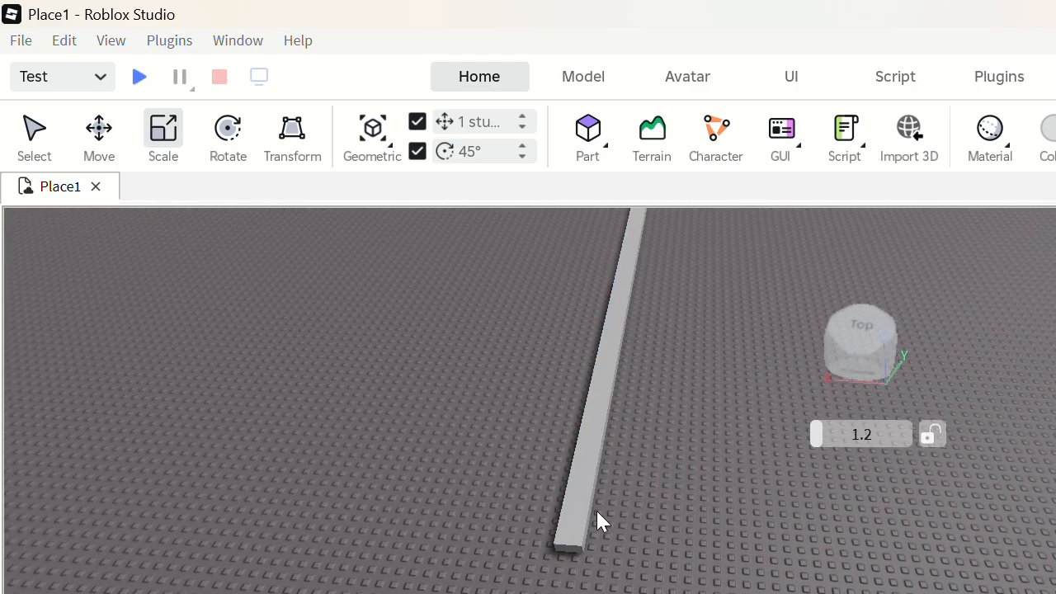
right_click(596, 512)
key("Escape")
left_click(575, 495)
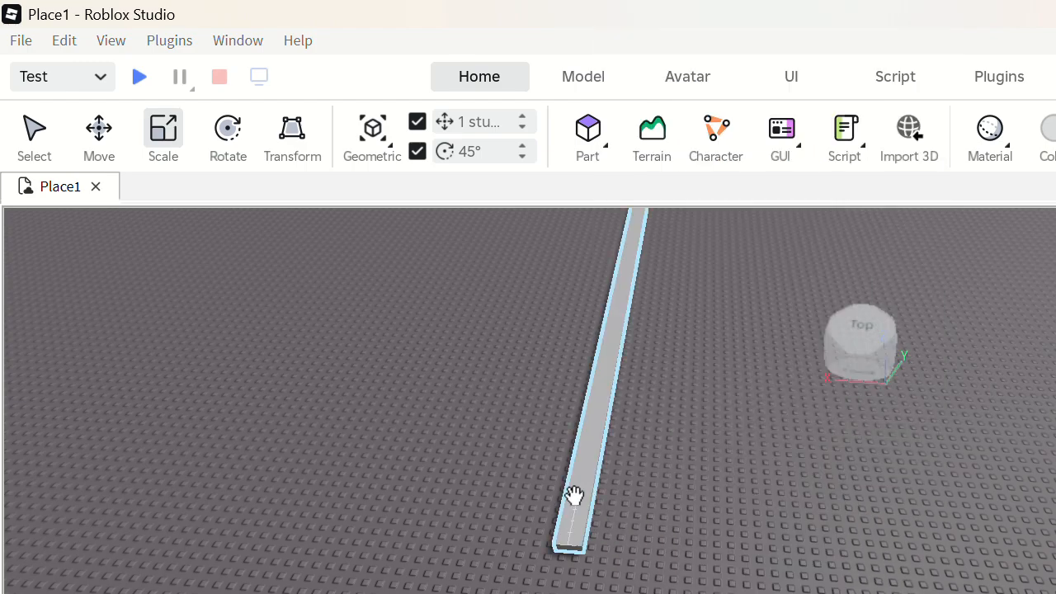
left_click(476, 292)
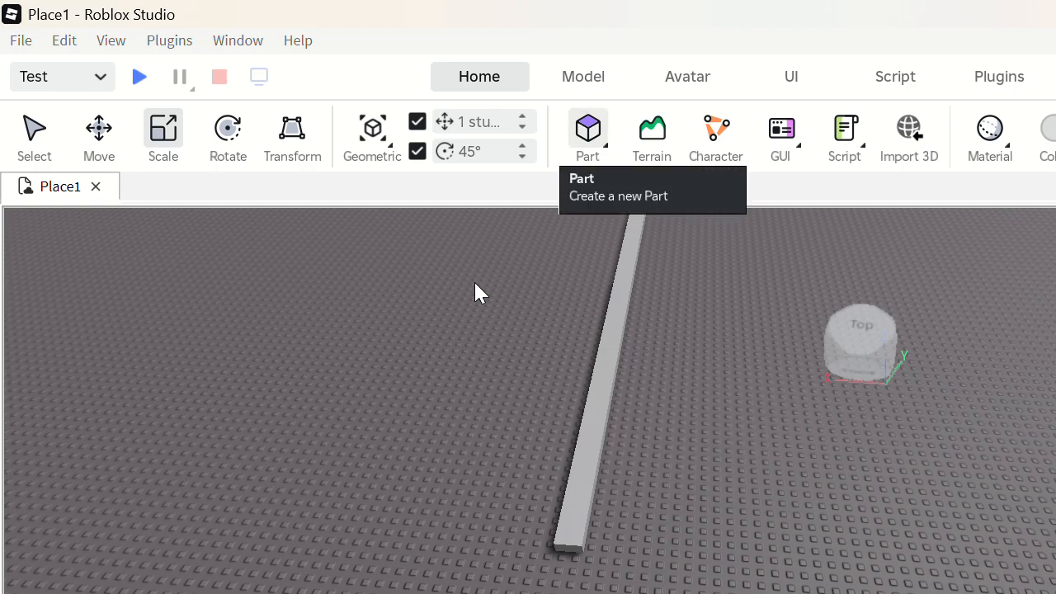
left_click(588, 130)
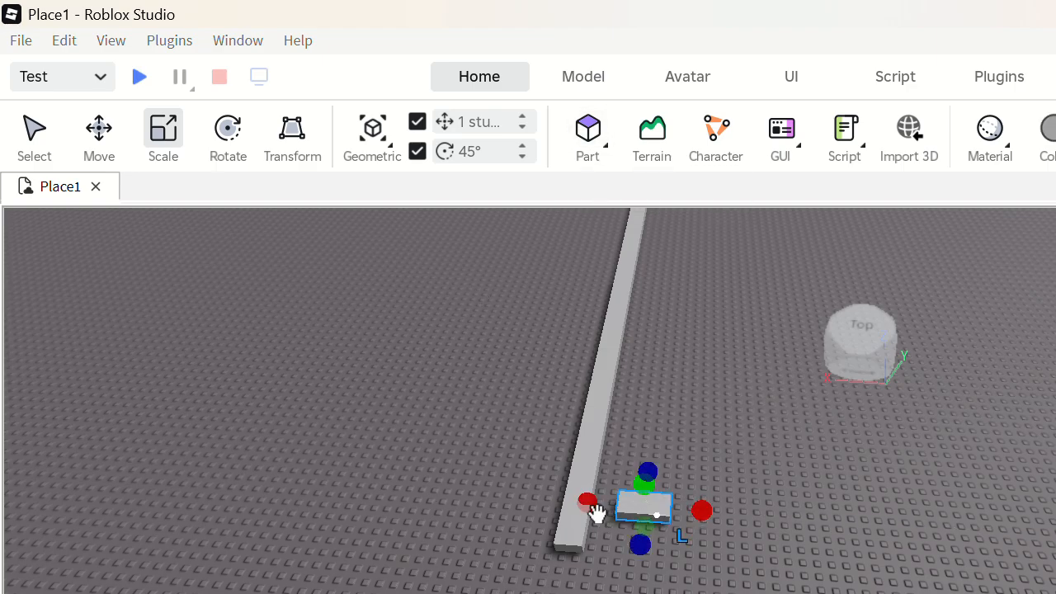
left_click(807, 539)
Set the third block against the second strip's end and scale it lengthwise into a side parallel to the first strip.
left_click_drag(644, 506, 643, 517)
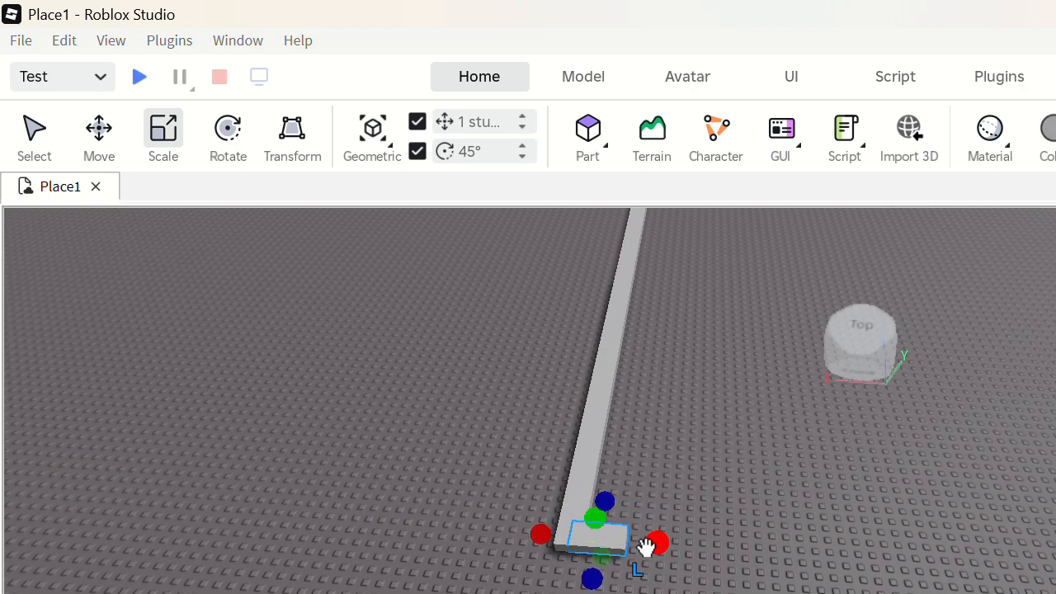
scroll(646, 546, "down", 5)
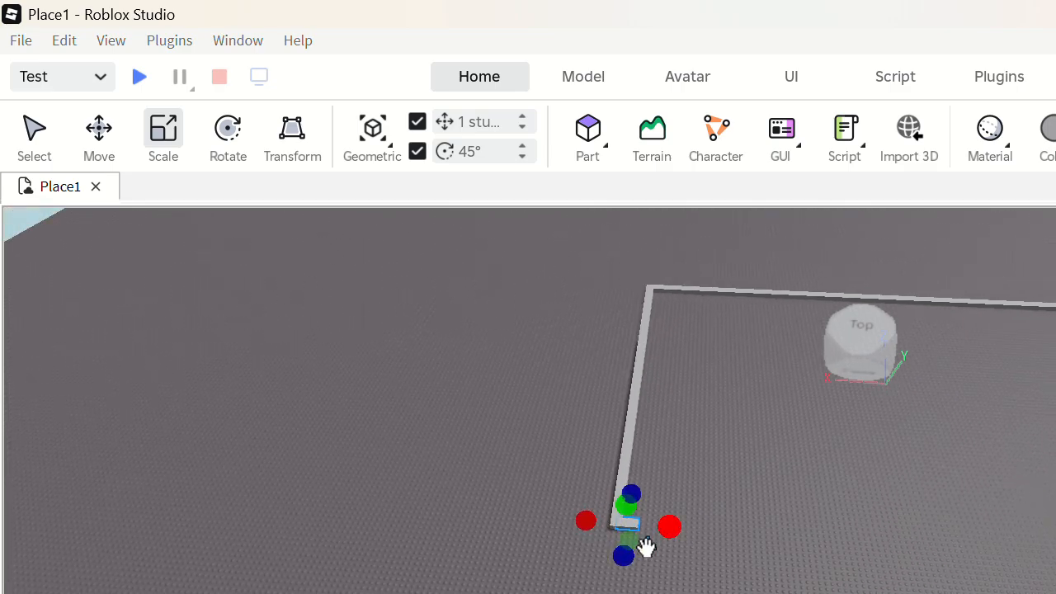
left_click_drag(669, 526, 668, 528)
left_click(668, 572)
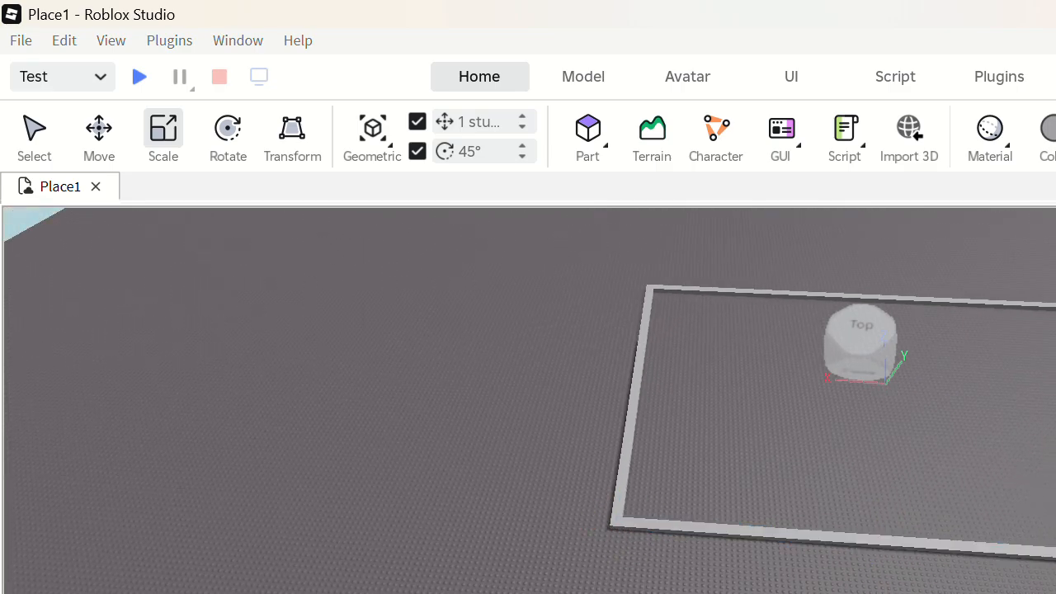
Lengthen the third strip at its free end to match the opposite first strip.
key("d")
left_click(672, 559)
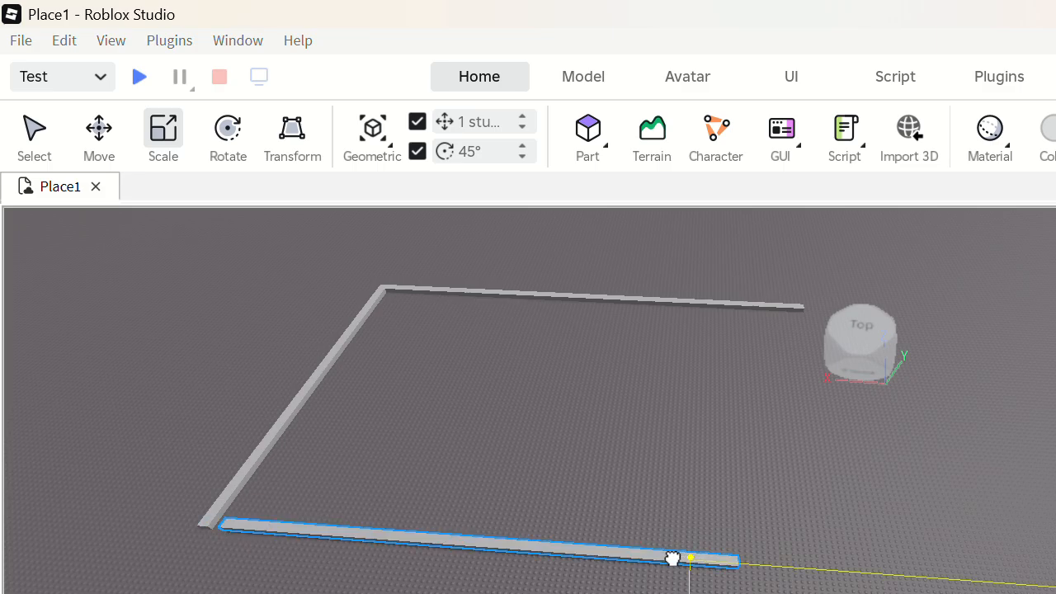
left_click_drag(768, 566, 778, 566)
Extend the third strip's other end to close the gap at the corner with the second strip.
key("a")
key("w")
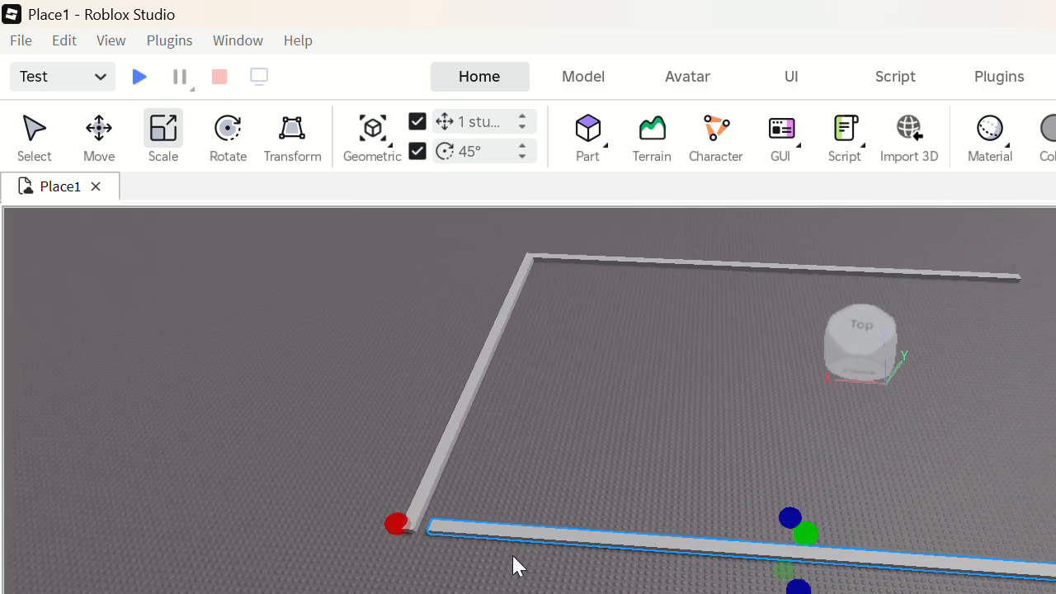
key("w")
left_click_drag(513, 566, 460, 573)
left_click(240, 567)
key("d")
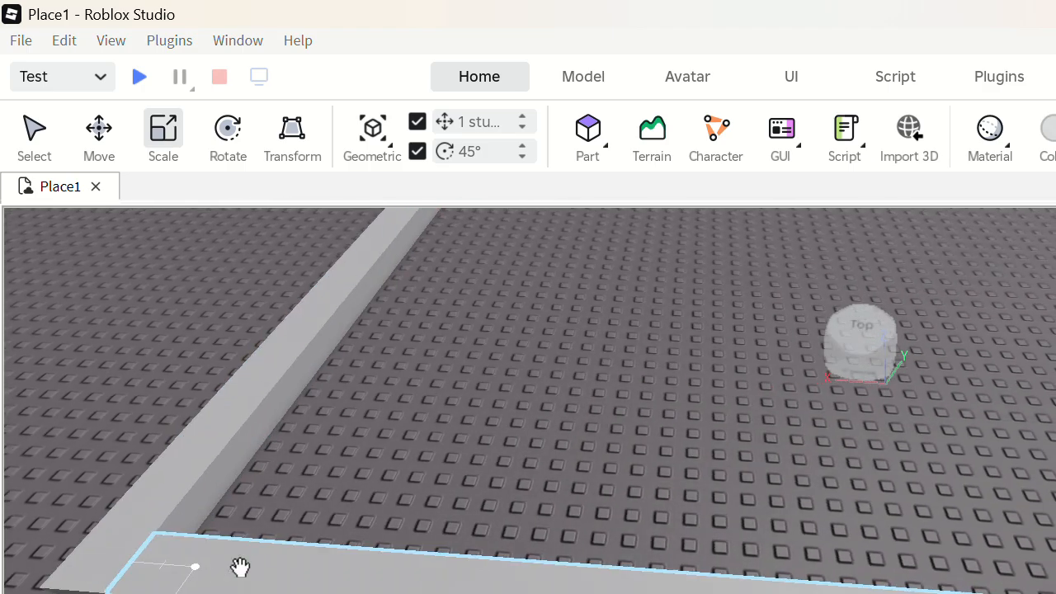
Insert a fourth block near the free end of the first strip.
scroll(490, 542, "down", 8)
key("w")
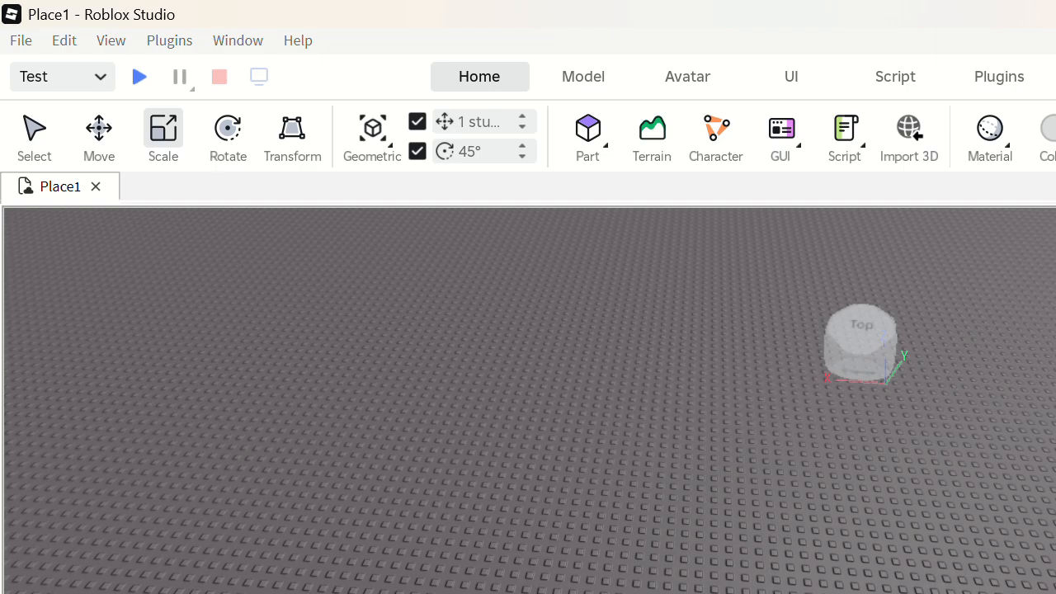
right_click_drag(571, 591, 570, 590)
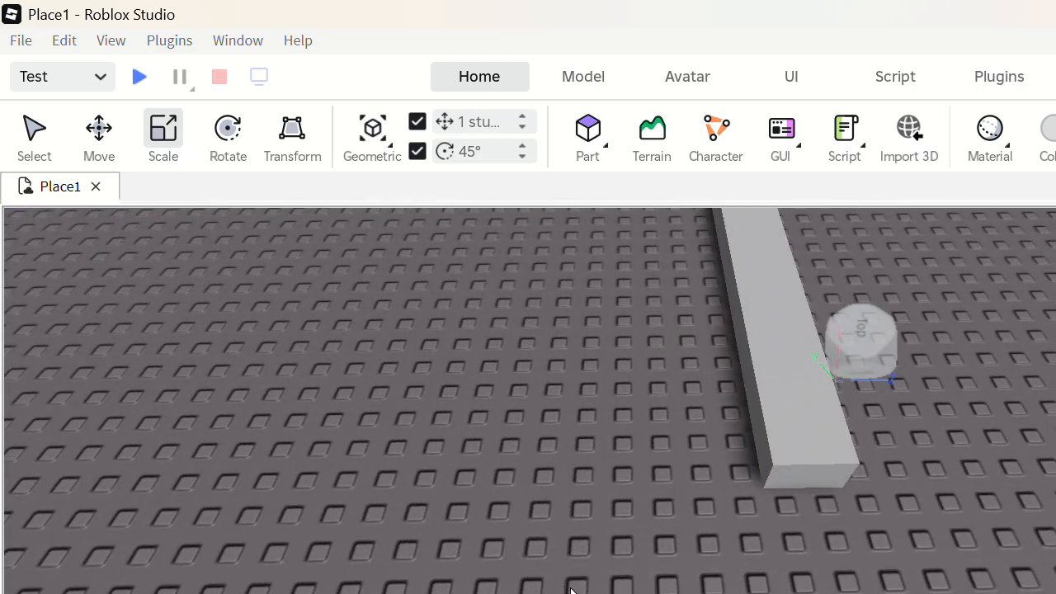
left_click(588, 128)
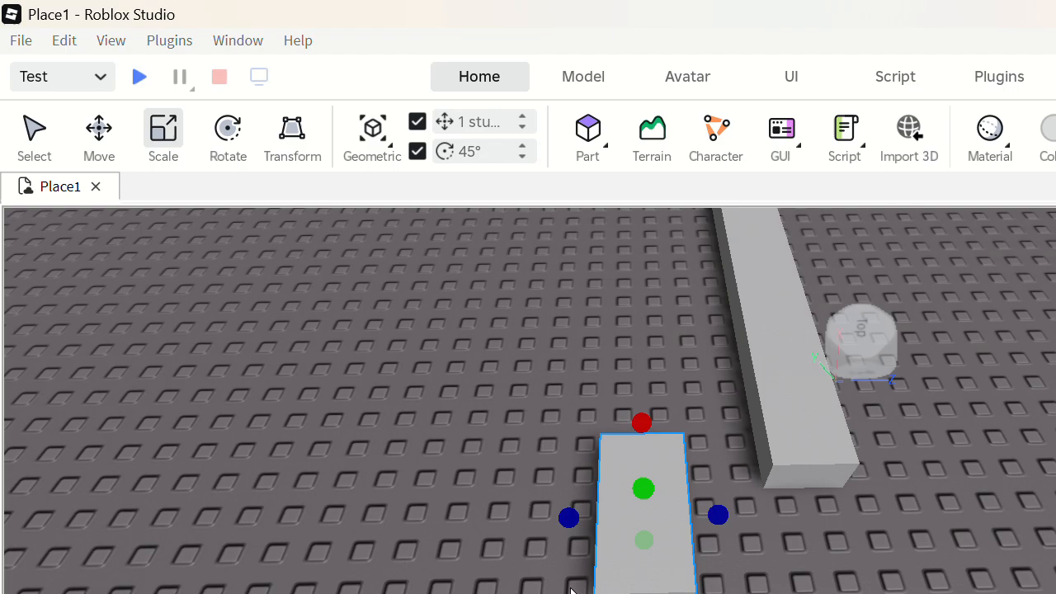
left_click(495, 547)
left_click_drag(613, 563, 614, 563)
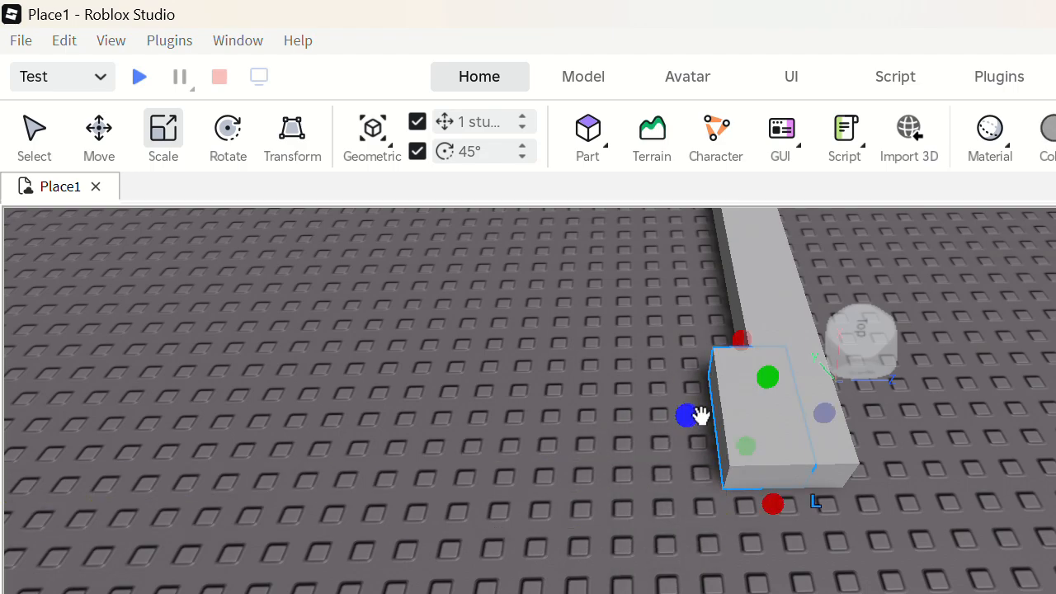
left_click_drag(700, 415, 493, 421)
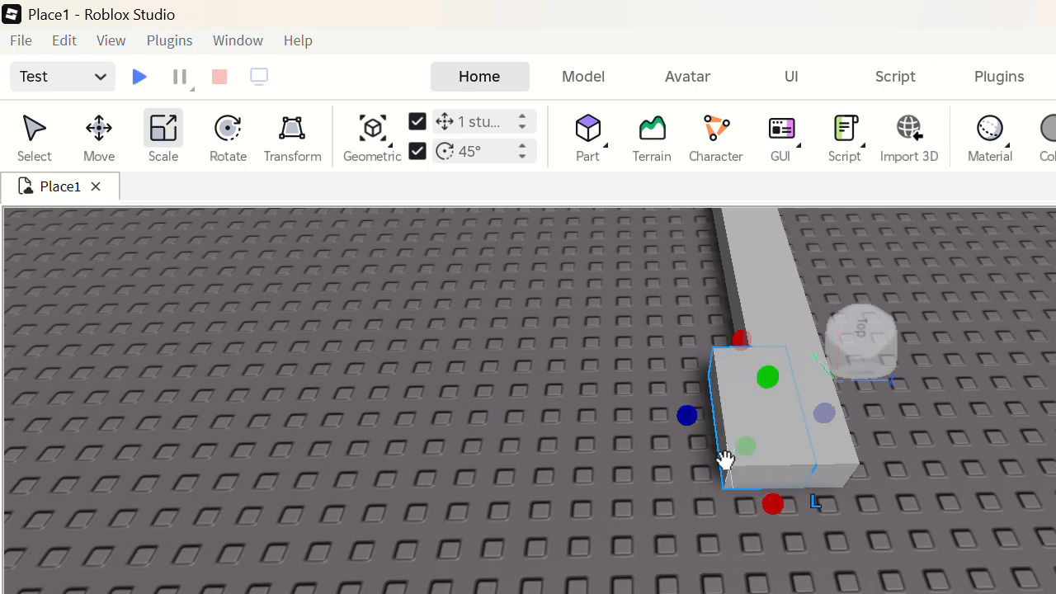
left_click_drag(723, 457, 612, 486)
left_click(591, 493)
left_click(614, 486)
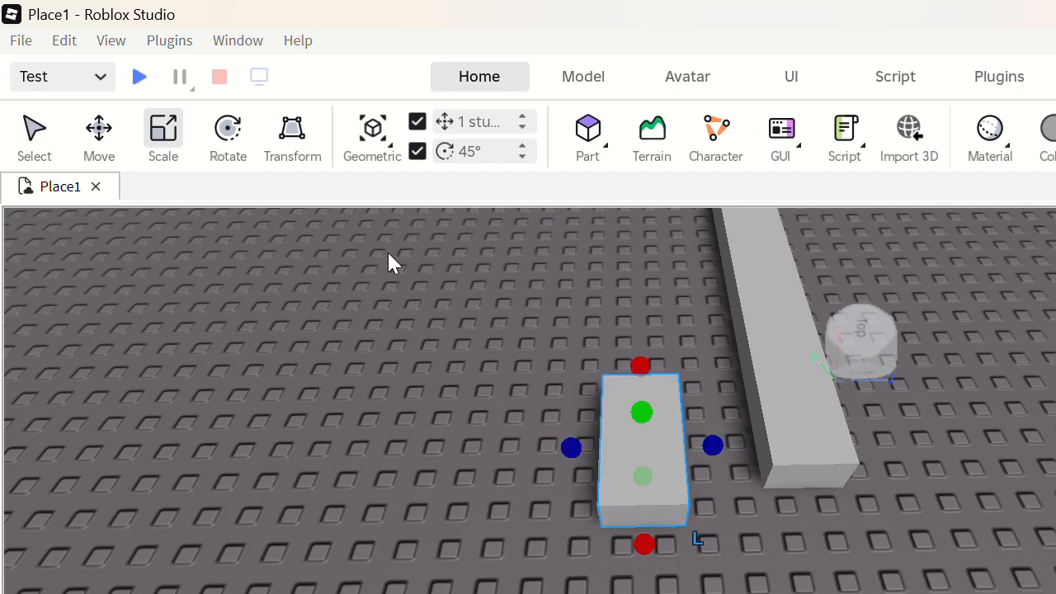
Rotate the fourth block 90 degrees on the ground so it lies perpendicular to the first strip.
key("ctrl+4")
key("ctrl+5")
key("ctrl+4")
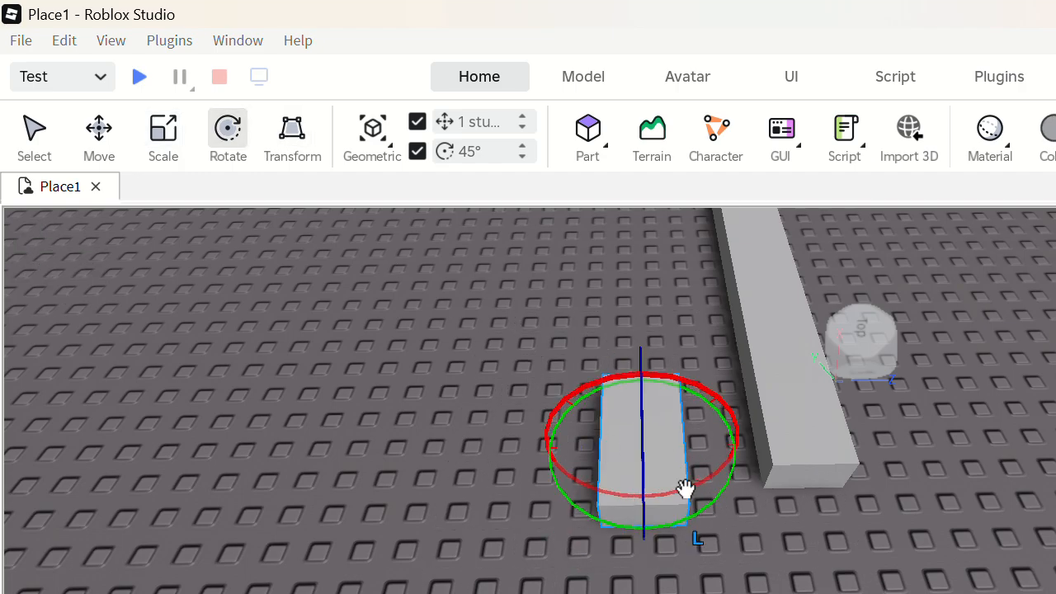
left_click_drag(695, 502, 696, 505)
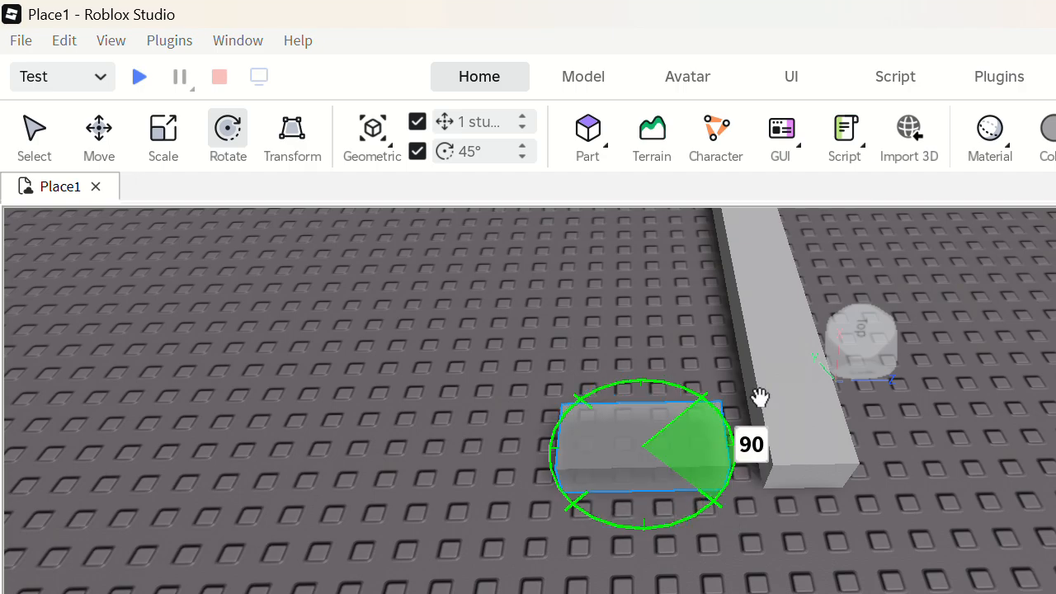
left_click_drag(760, 397, 760, 398)
Place the rotated block flush against the inner side of the first strip's free end.
left_click(672, 345)
left_click_drag(649, 459, 691, 468)
left_click(549, 388)
left_click_drag(614, 410, 652, 452)
scroll(642, 449, "down", 5)
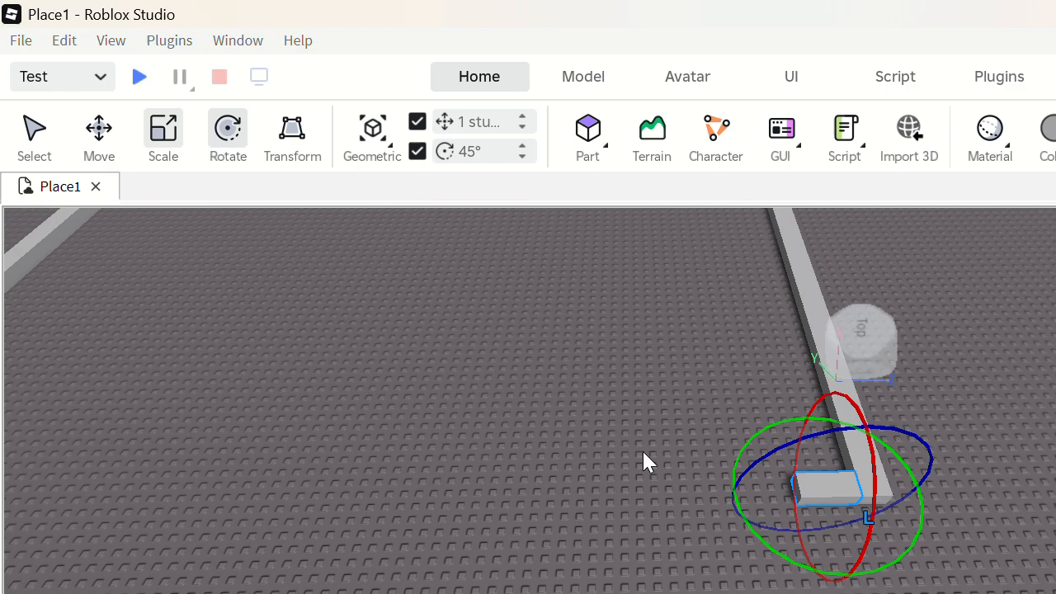
Scale the fourth block lengthwise from the first strip across to the free end of the third strip.
key("ctrl+3")
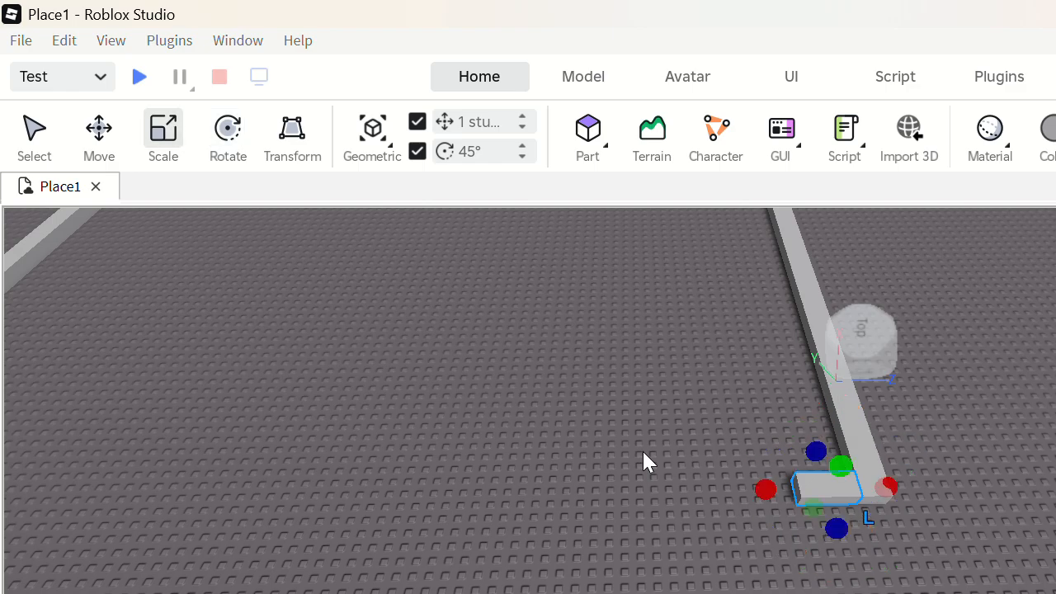
left_click_drag(766, 489, 43, 550)
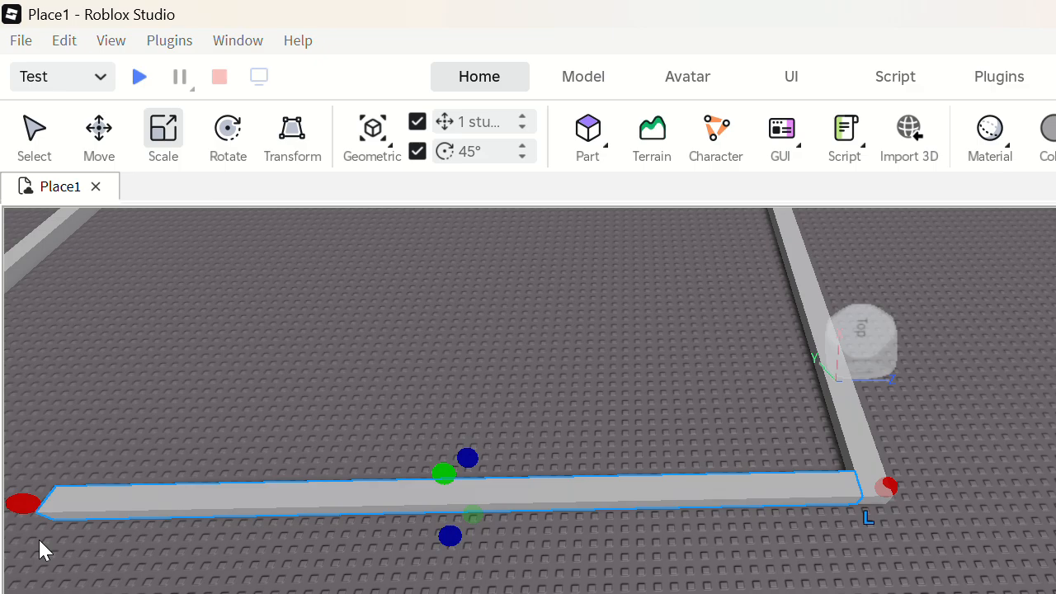
left_click(366, 411)
right_click_drag(366, 412, 397, 444)
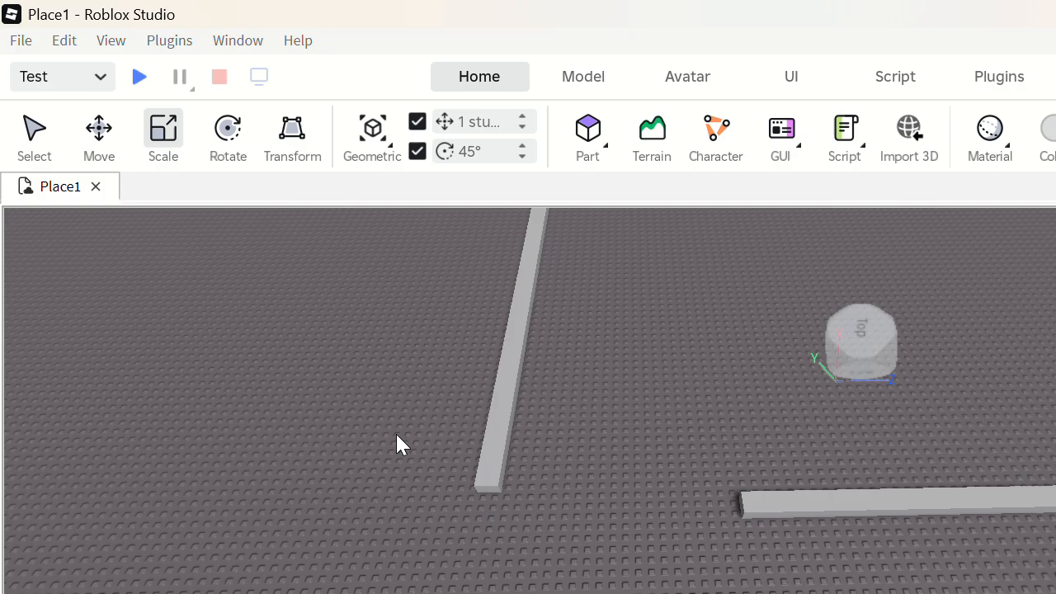
left_click(771, 507)
left_click_drag(710, 505, 701, 507)
key("w")
key("a")
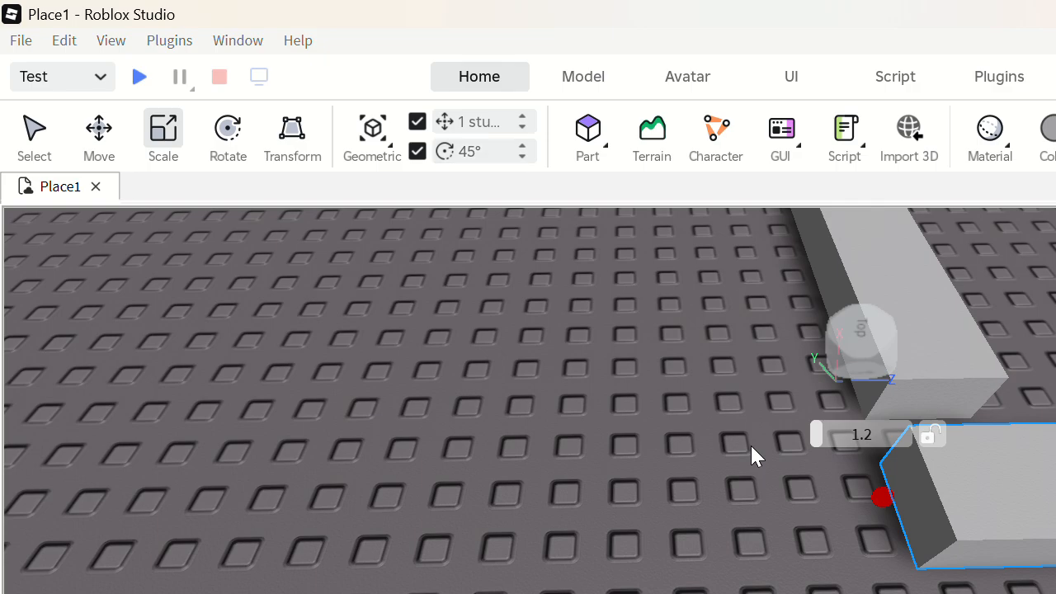
Insert a small filler block and place it in the gap between the third and fourth strips.
left_click(745, 282)
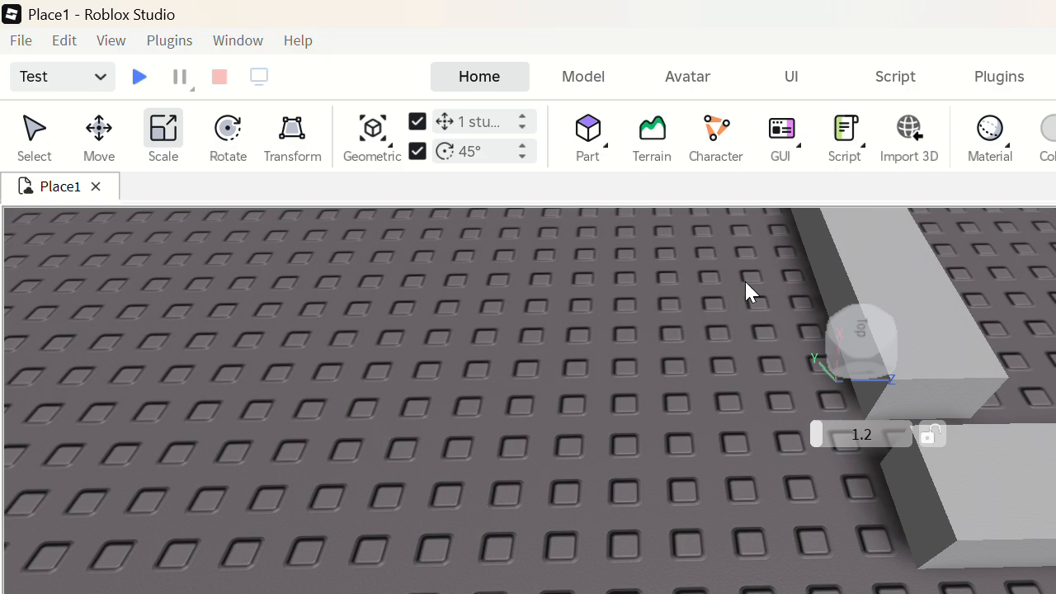
left_click(587, 130)
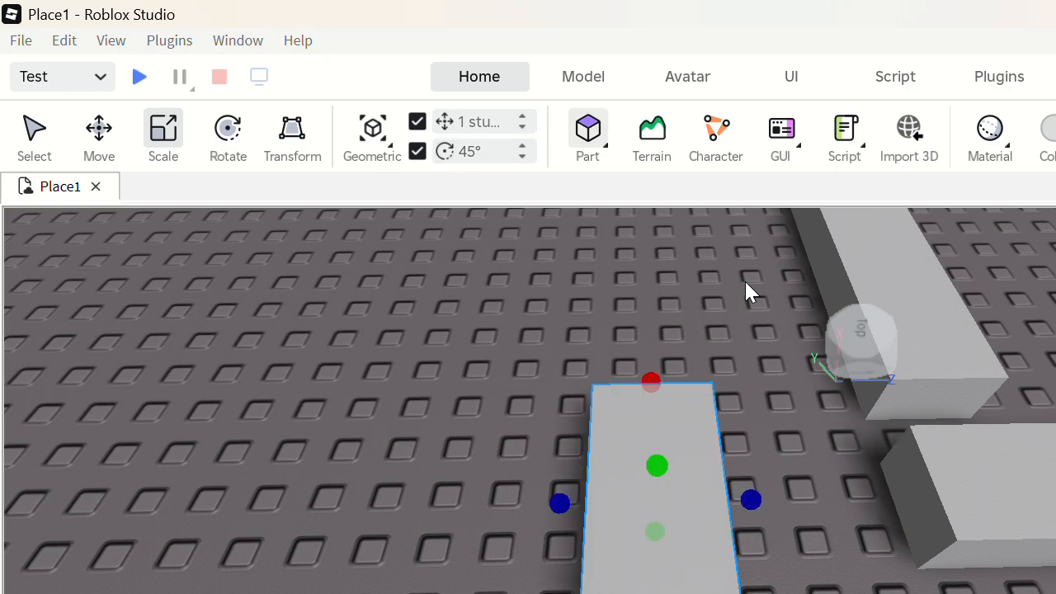
left_click(916, 555)
left_click(664, 542)
left_click_drag(665, 542, 655, 474)
left_click_drag(655, 420, 1008, 446)
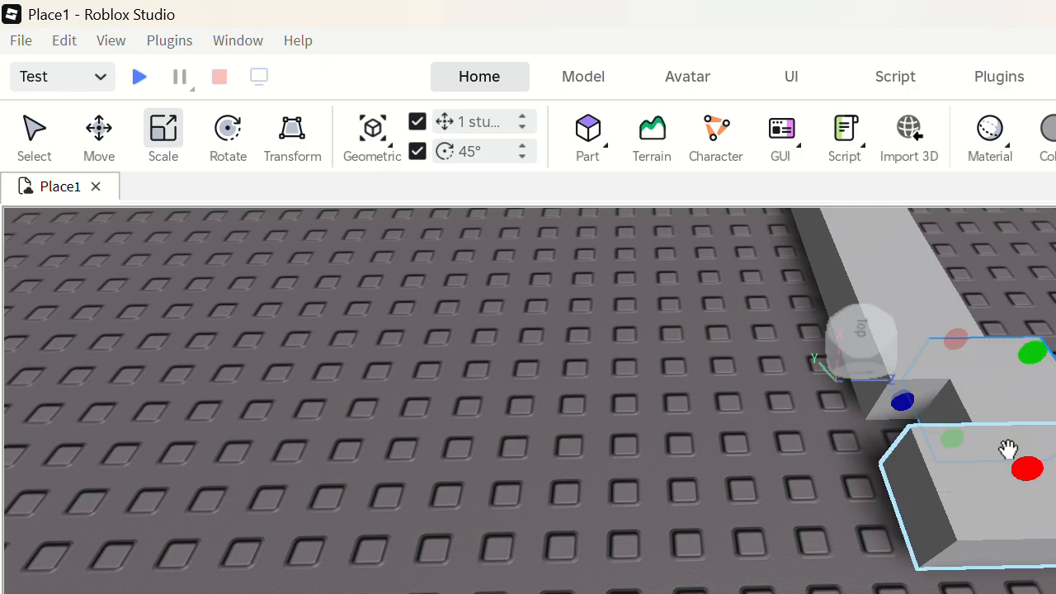
Try to lengthen the third strip at its free end to meet the fourth strip.
left_click(833, 484)
left_click(983, 358)
key("d")
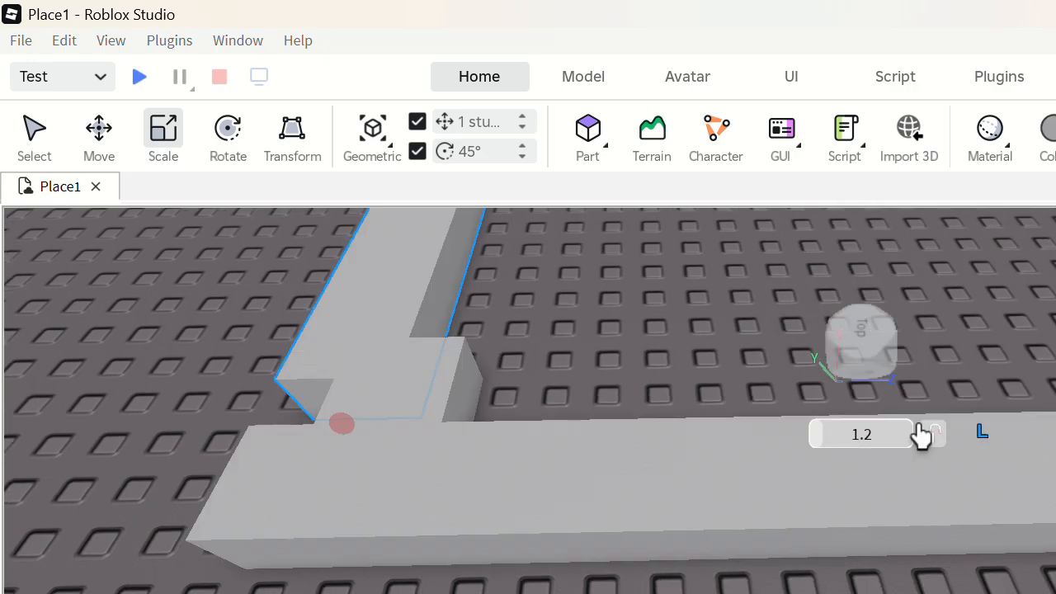
key("s")
key("a")
left_click_drag(792, 471, 782, 449)
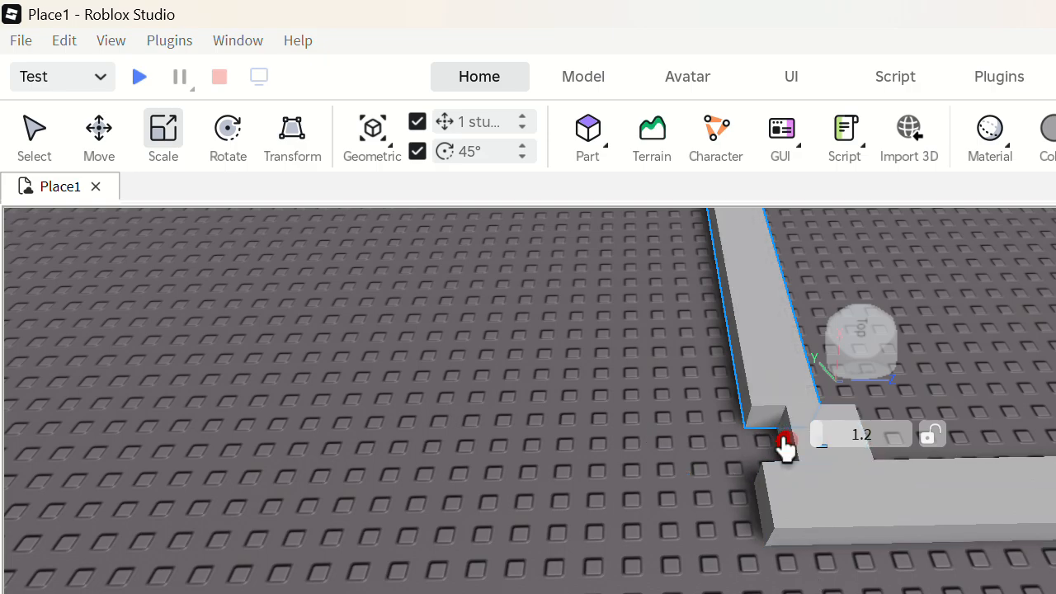
left_click(700, 469)
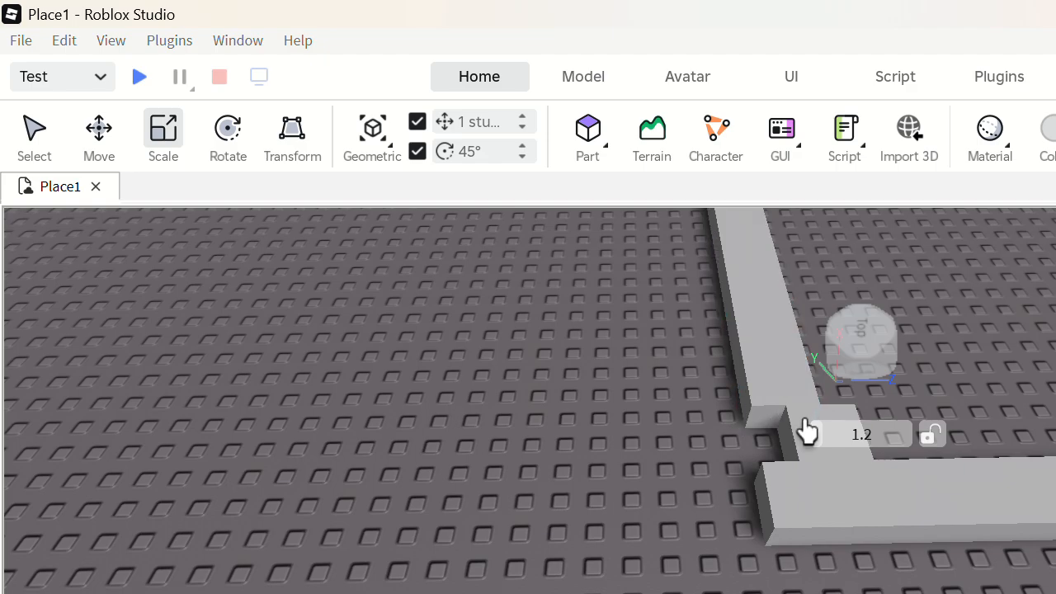
Adjust both long sides of the filler block so it lines up flush with the third strip.
scroll(794, 439, "up", 3)
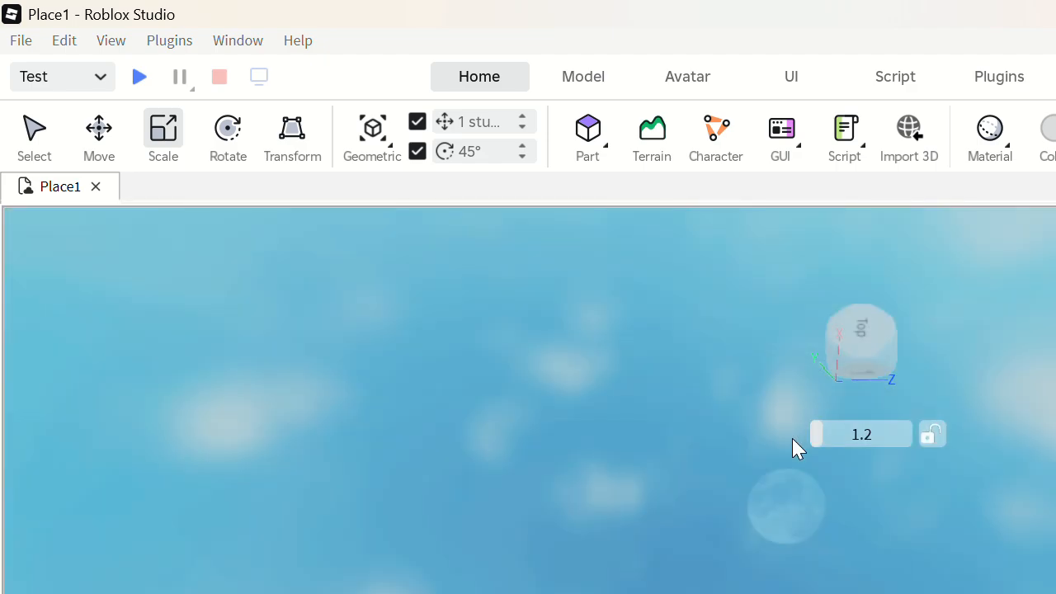
scroll(793, 439, "down", 2)
scroll(794, 439, "up", 2)
scroll(792, 439, "down", 4)
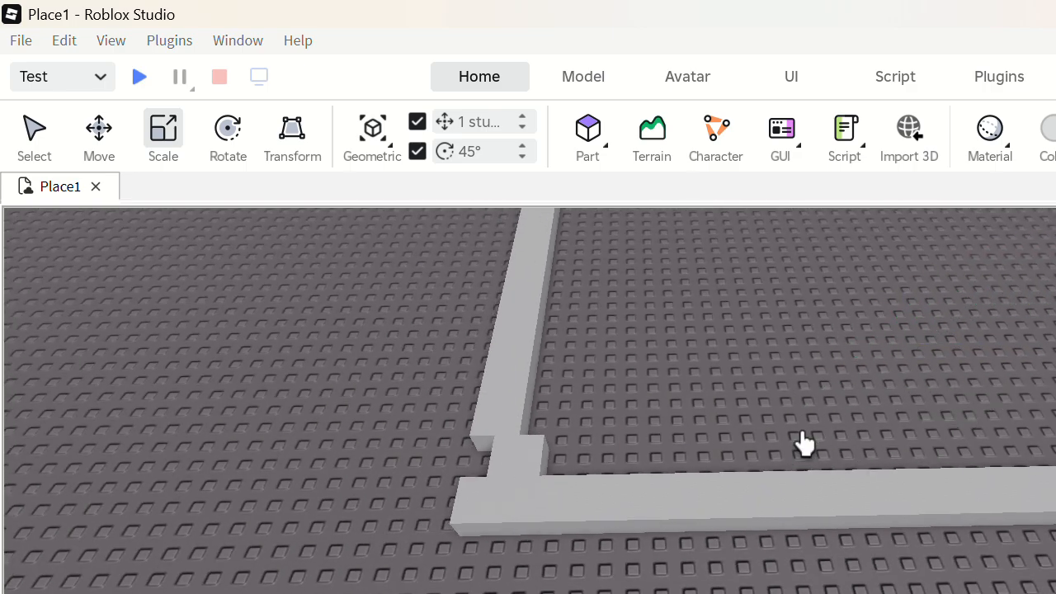
left_click(514, 452)
left_click_drag(464, 463, 435, 467)
left_click_drag(580, 459, 551, 464)
left_click(685, 391)
mouse_move(686, 391)
right_mouse_down()
mouse_move(697, 391)
mouse_move(685, 391)
right_mouse_up()
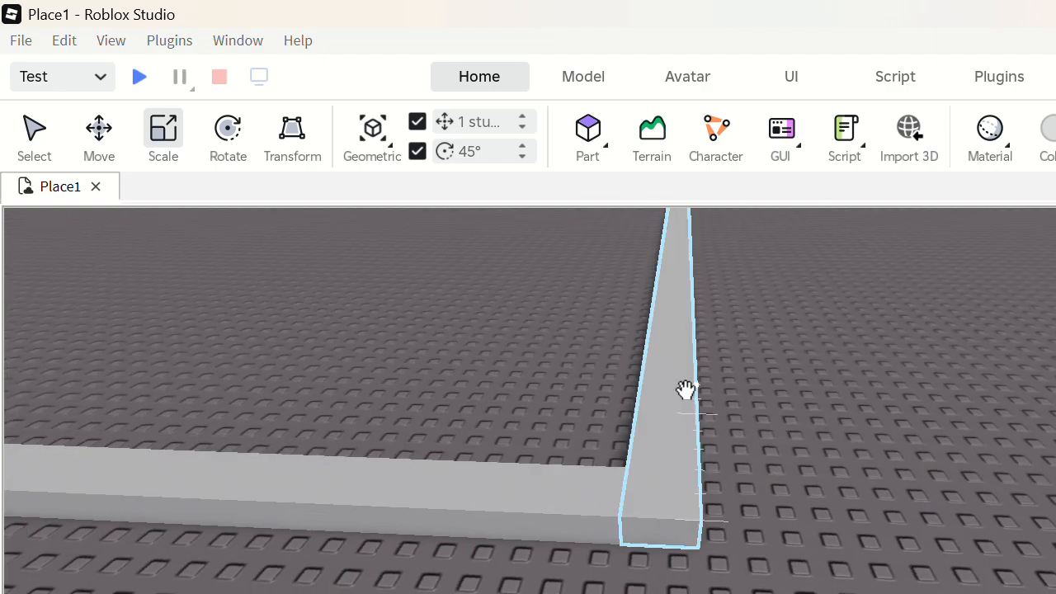
Scale the first strip upward into a tall wall along its side of the outline.
scroll(712, 424, "down", 5)
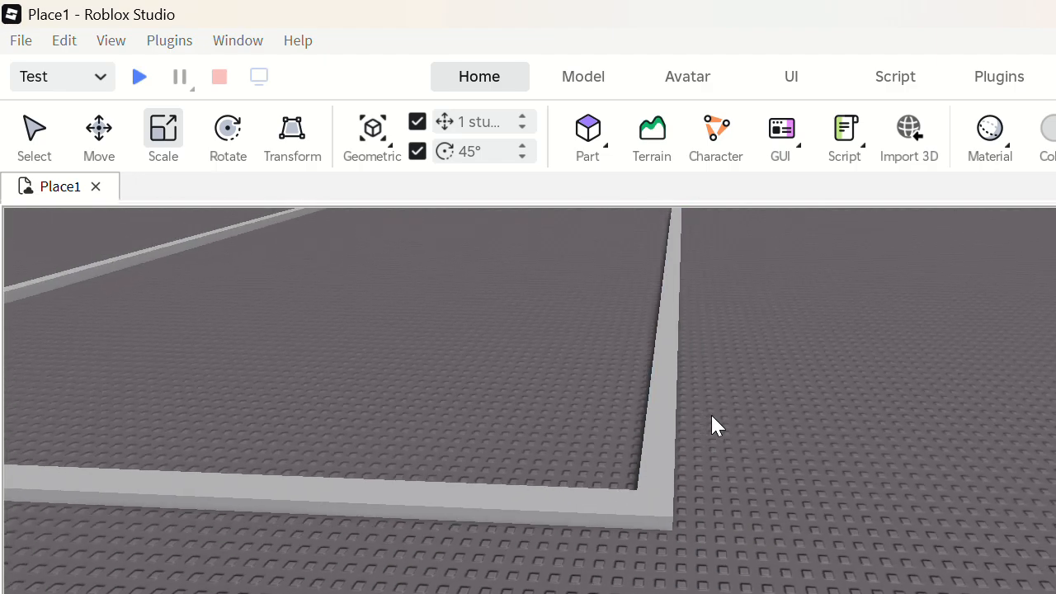
left_click(646, 437)
scroll(766, 273, "down", 5)
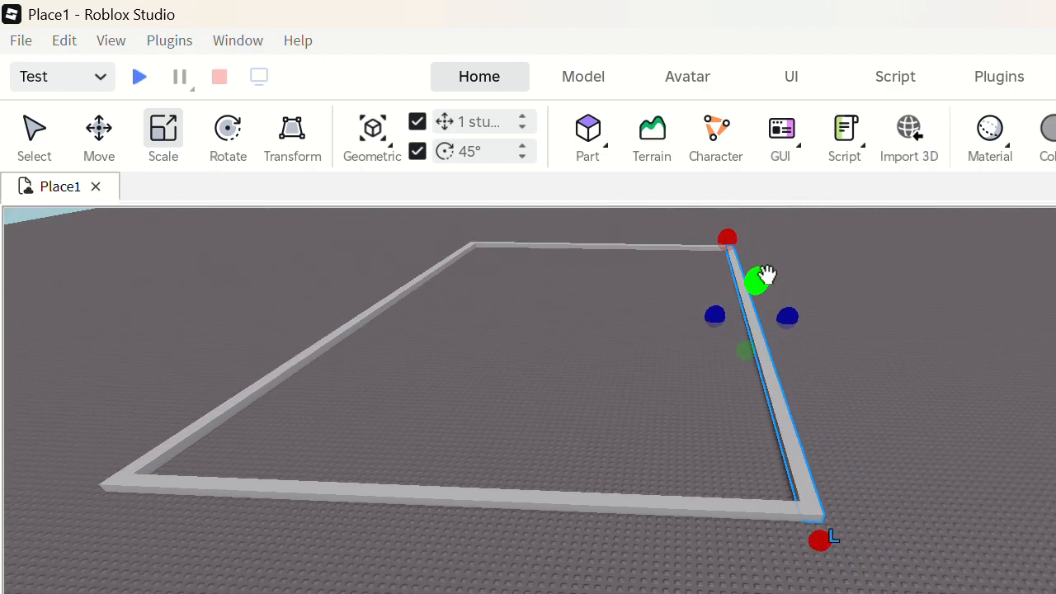
left_click_drag(766, 275, 764, 220)
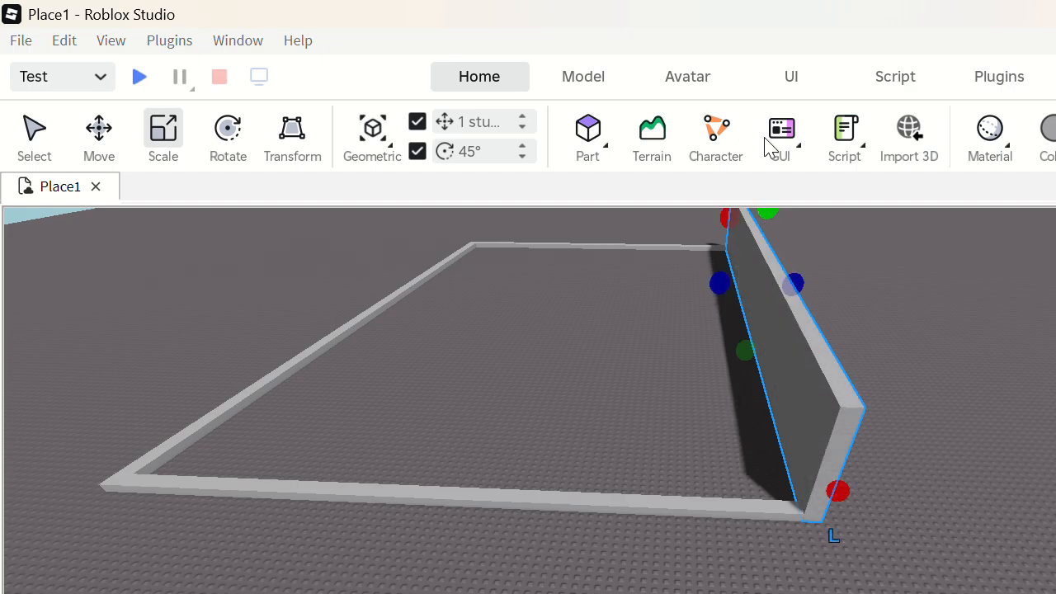
Insert a new block inside the outline, beside the low strip that adjoins the tall wall's end.
scroll(768, 223, "up", 1)
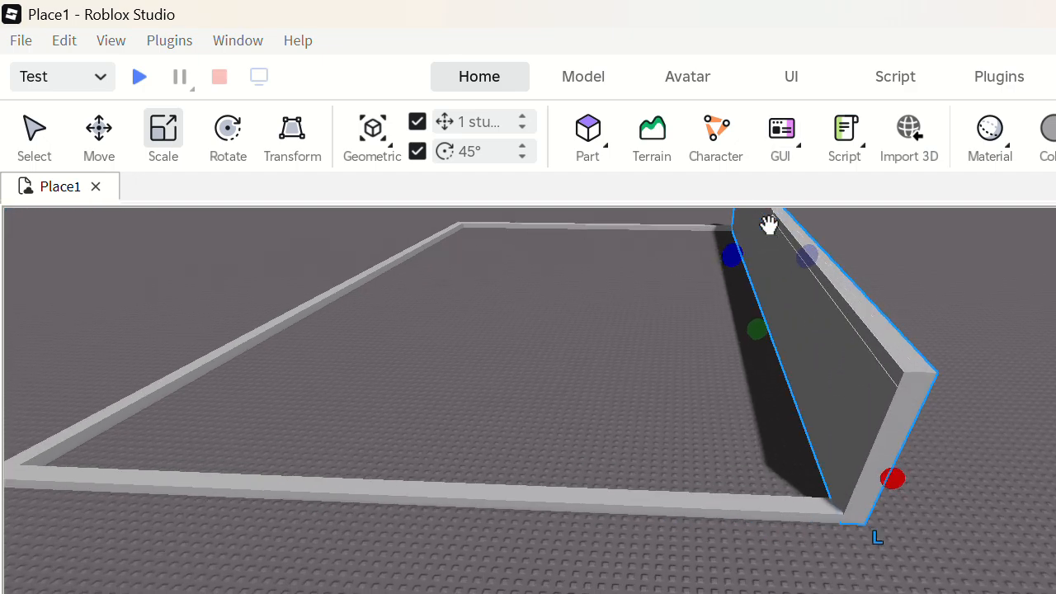
right_click_drag(768, 223, 770, 224)
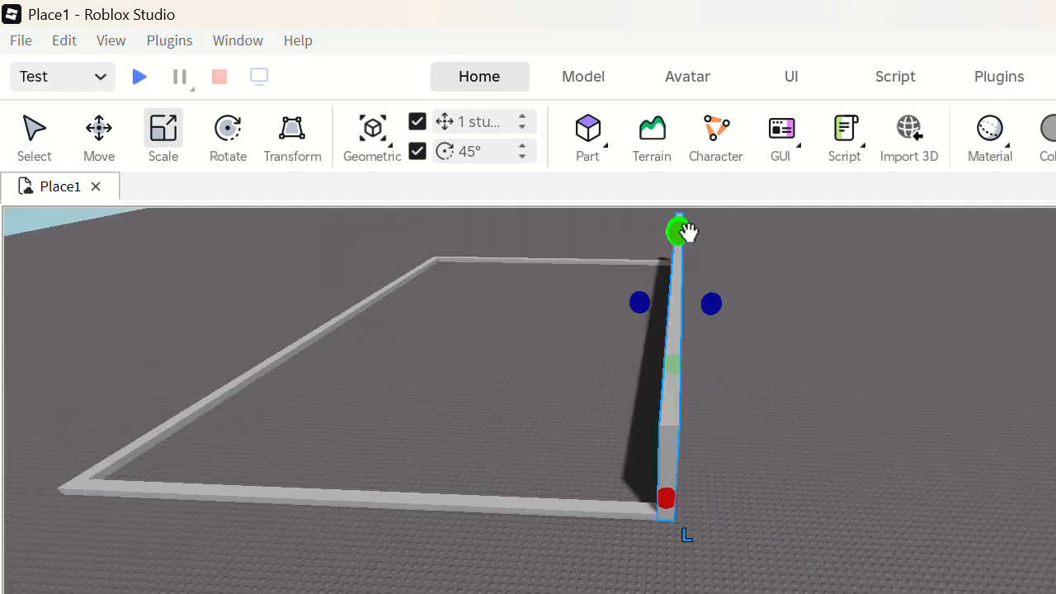
right_click_drag(687, 232, 687, 232)
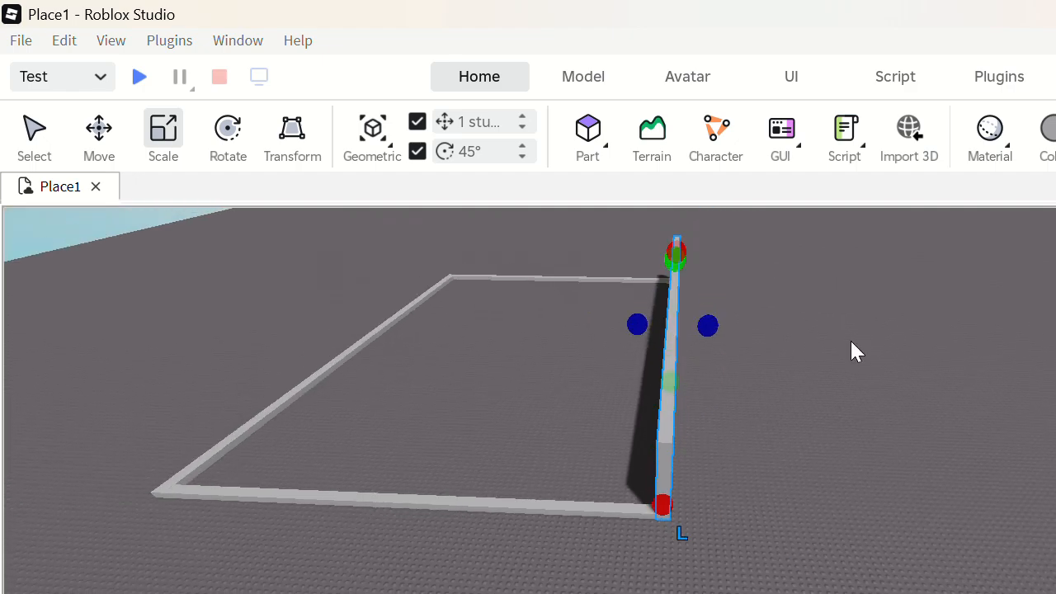
right_click_drag(852, 340, 852, 341)
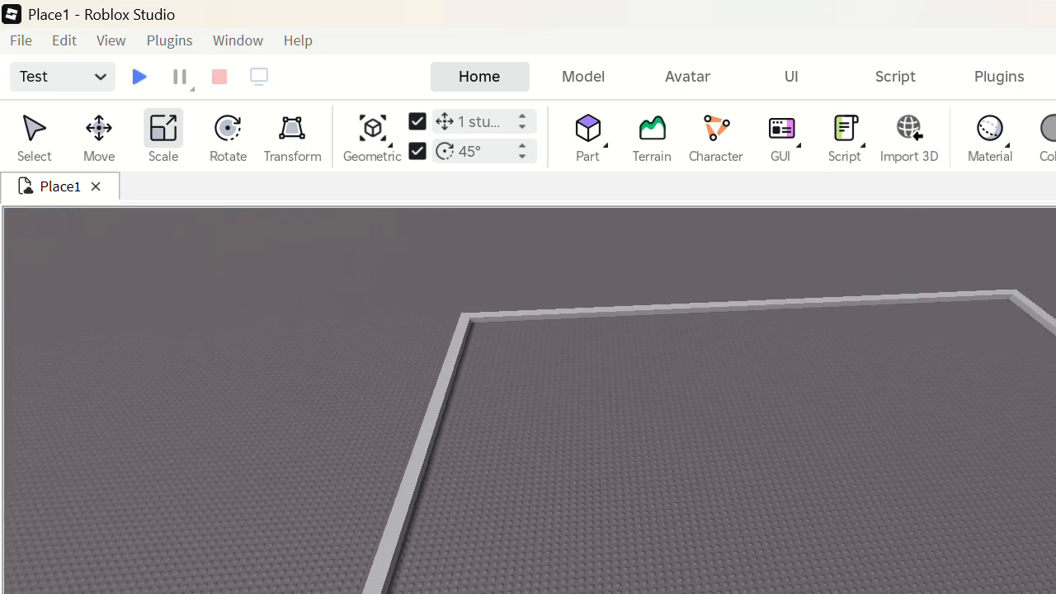
key("d")
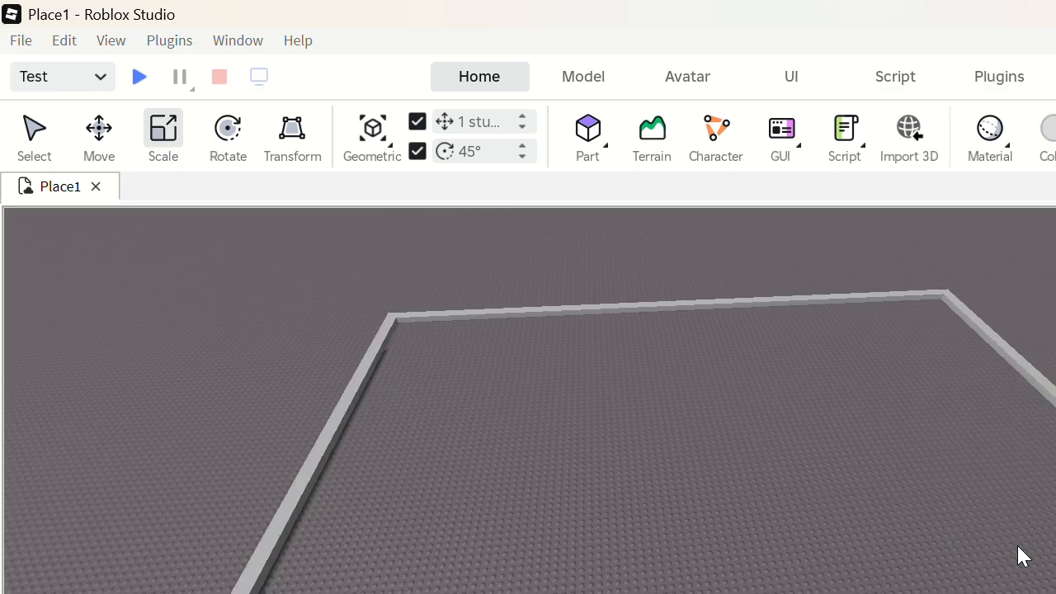
right_click_drag(1018, 547, 1018, 547)
key("w")
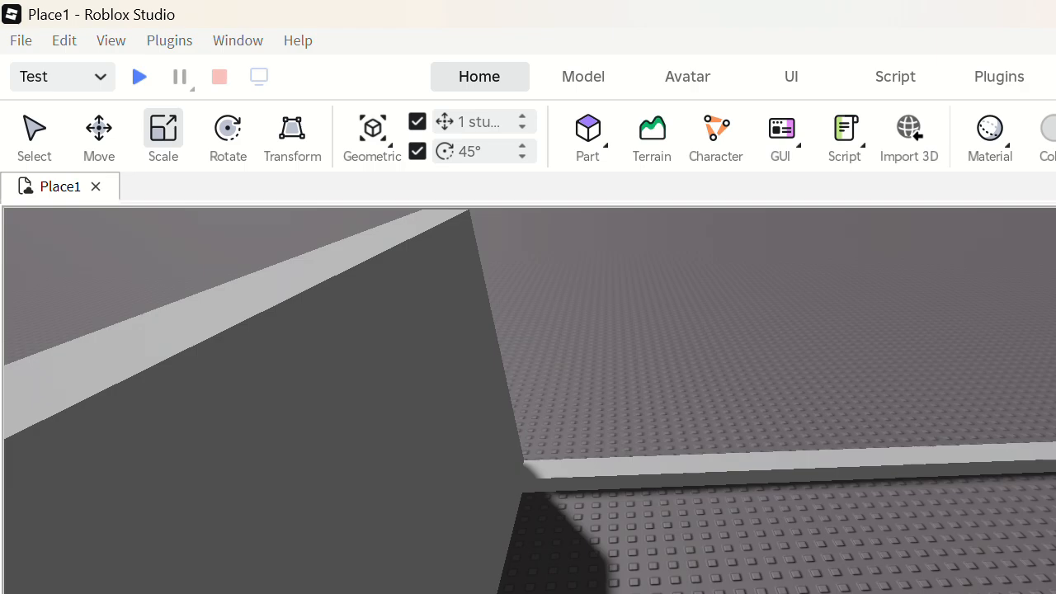
left_click(587, 132)
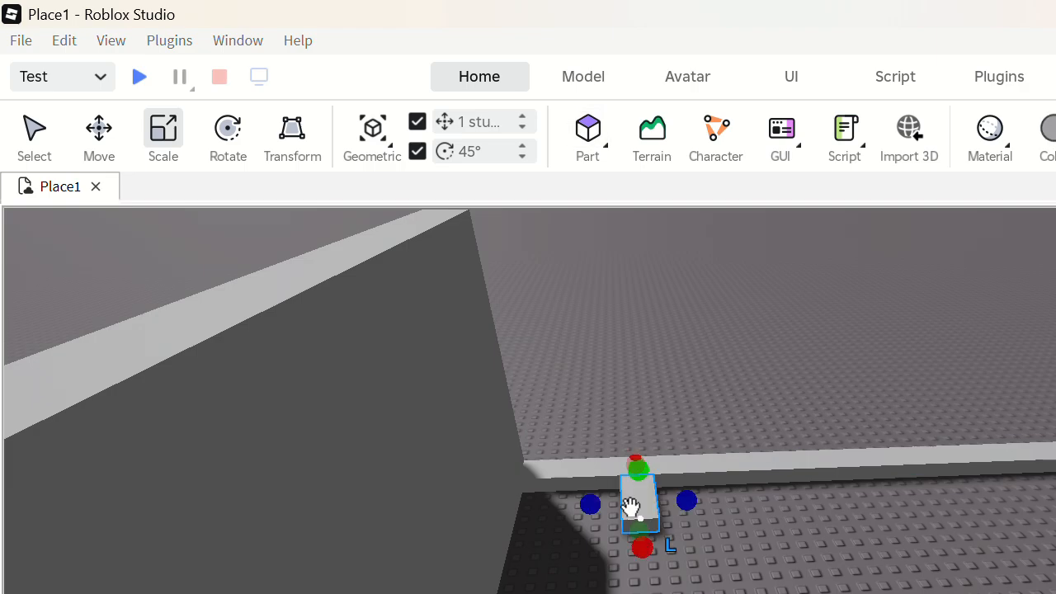
Delete the new block and scale the low strip adjoining the tall wall upward to the same height as that wall.
right_click(636, 516)
key("Delete")
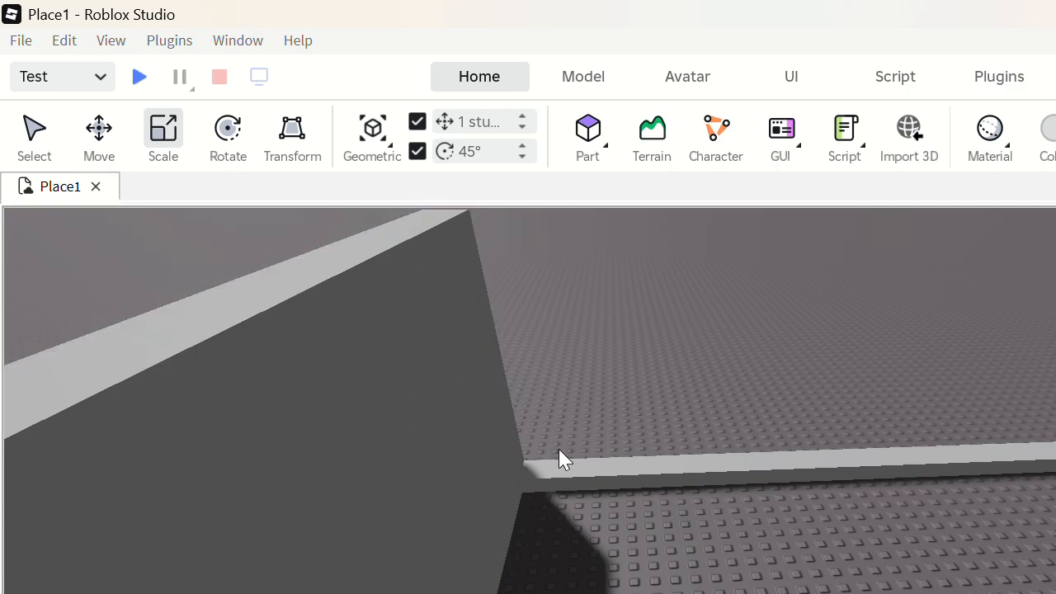
left_click(654, 484)
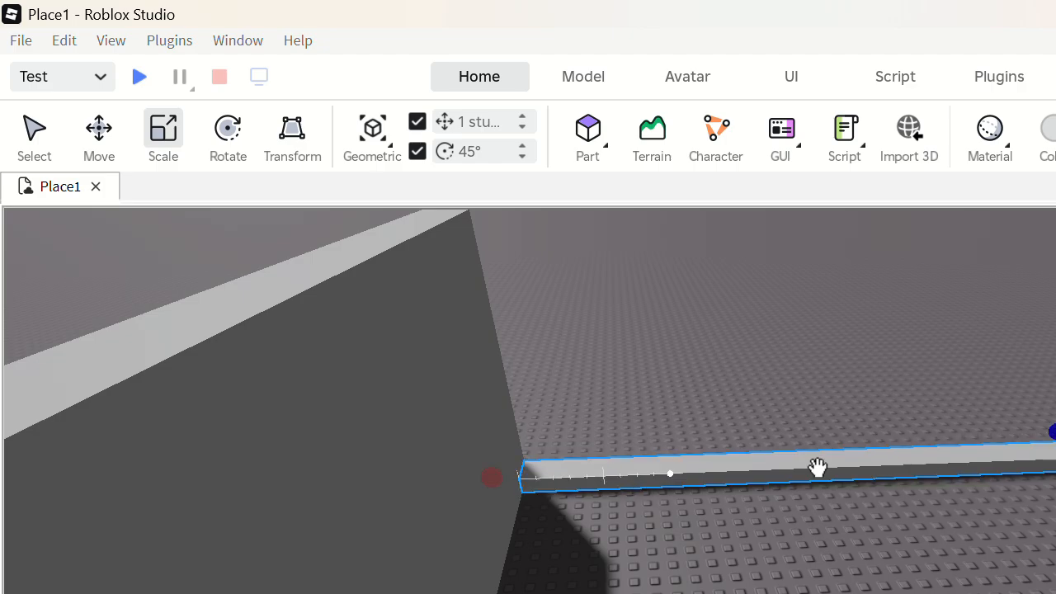
scroll(991, 417, "down", 3)
left_click_drag(861, 438, 863, 438)
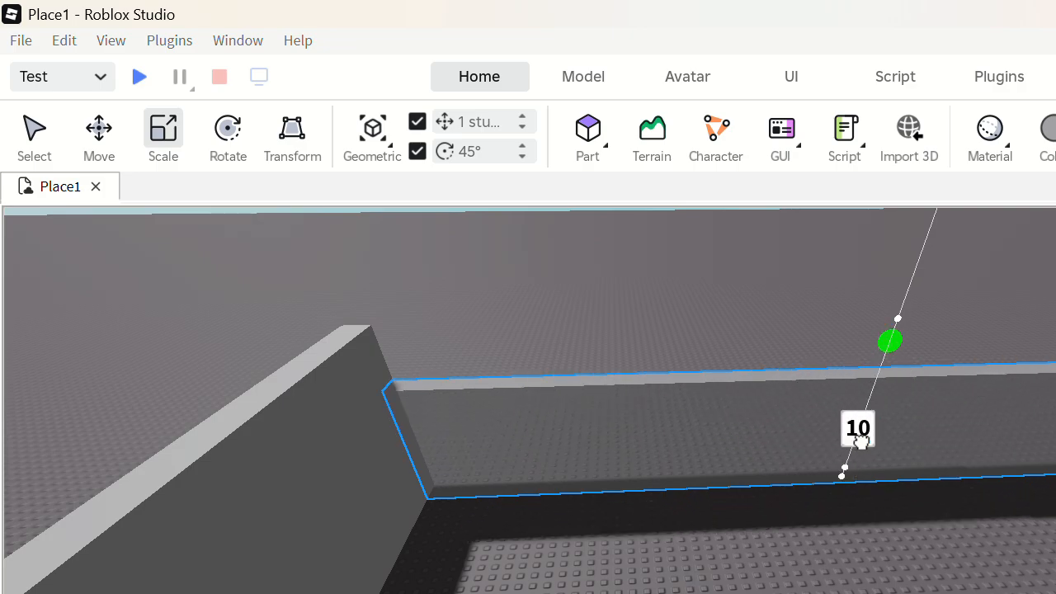
left_click(819, 549)
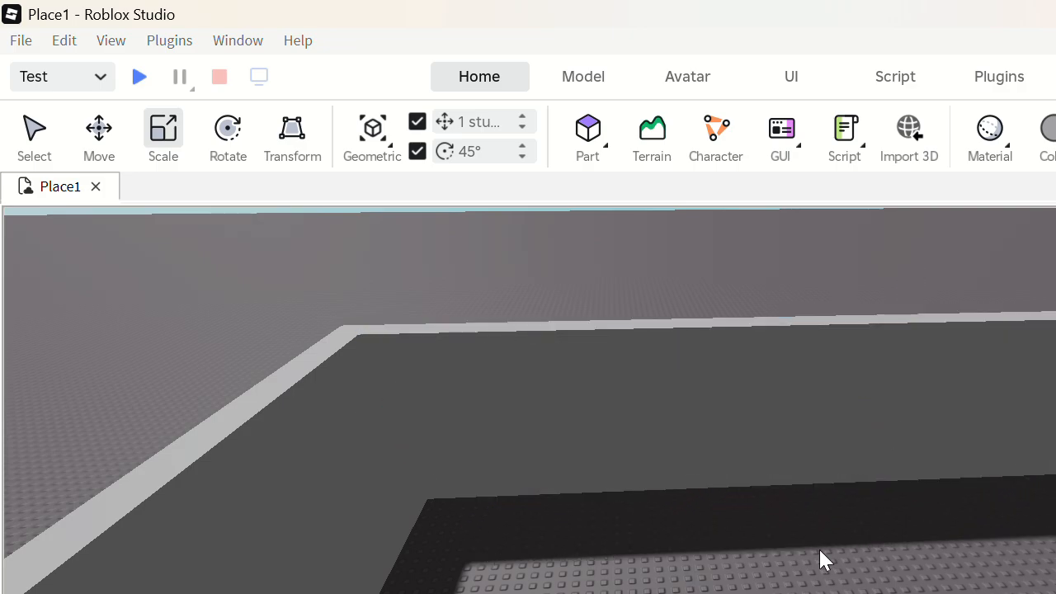
Scale the long low strip on the opposite side of the outline upward into a tall wall.
key("d")
key("d")
key("w")
key("s")
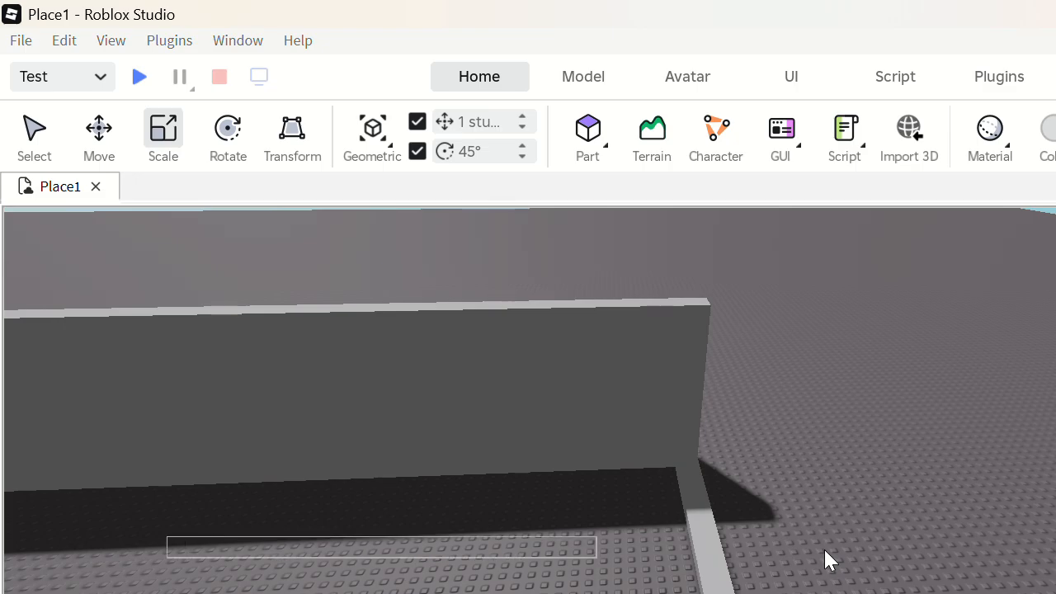
right_click_drag(825, 550, 825, 550)
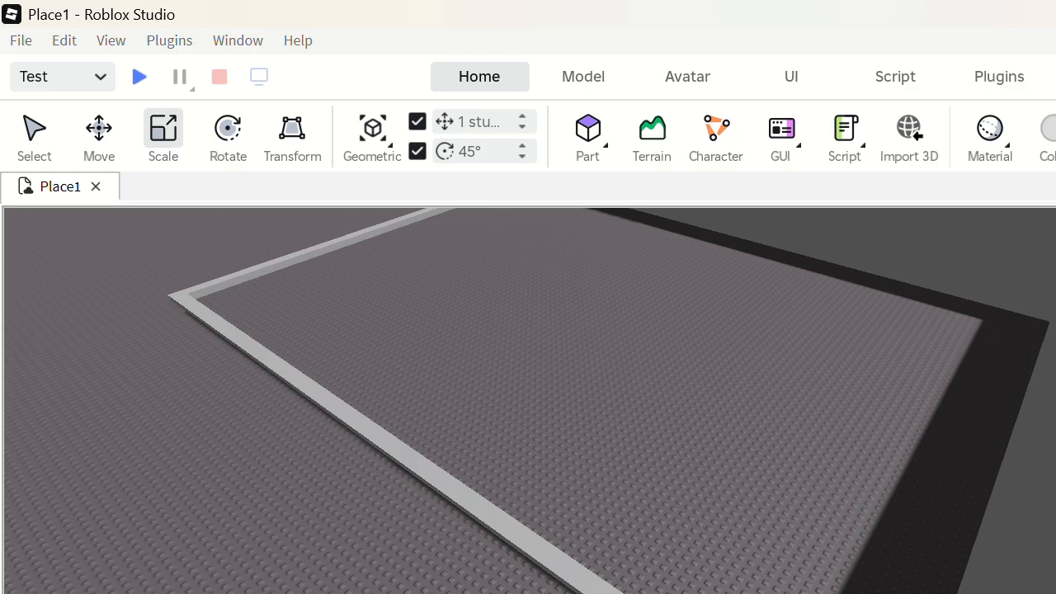
left_click(504, 533)
left_click_drag(402, 426, 366, 414)
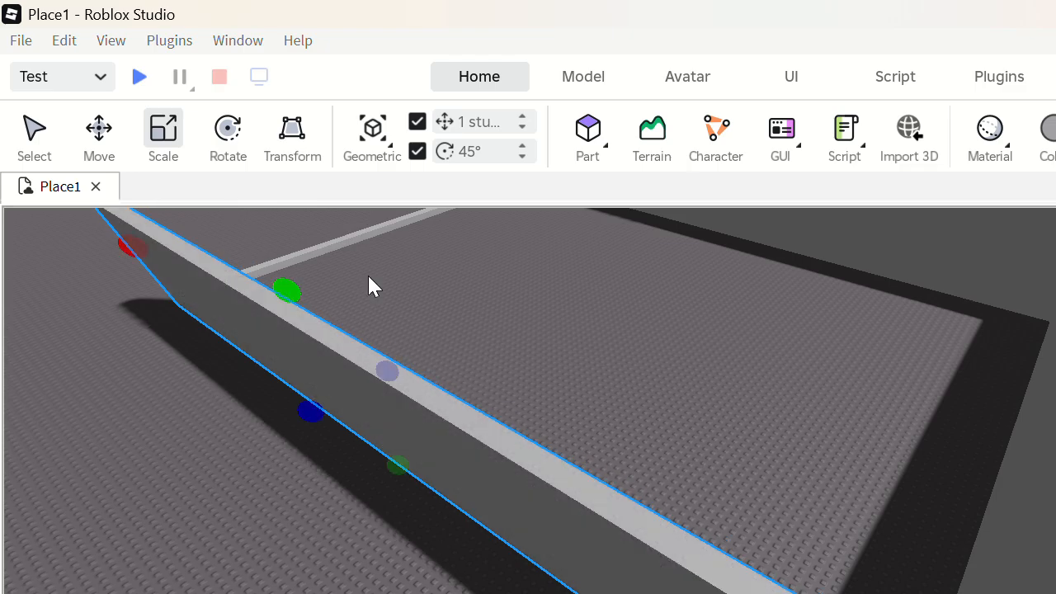
left_click(368, 275)
Scale the small filler block in the corner gap upward until it is level with the tops of the adjoining walls.
right_click_drag(367, 273, 764, 377)
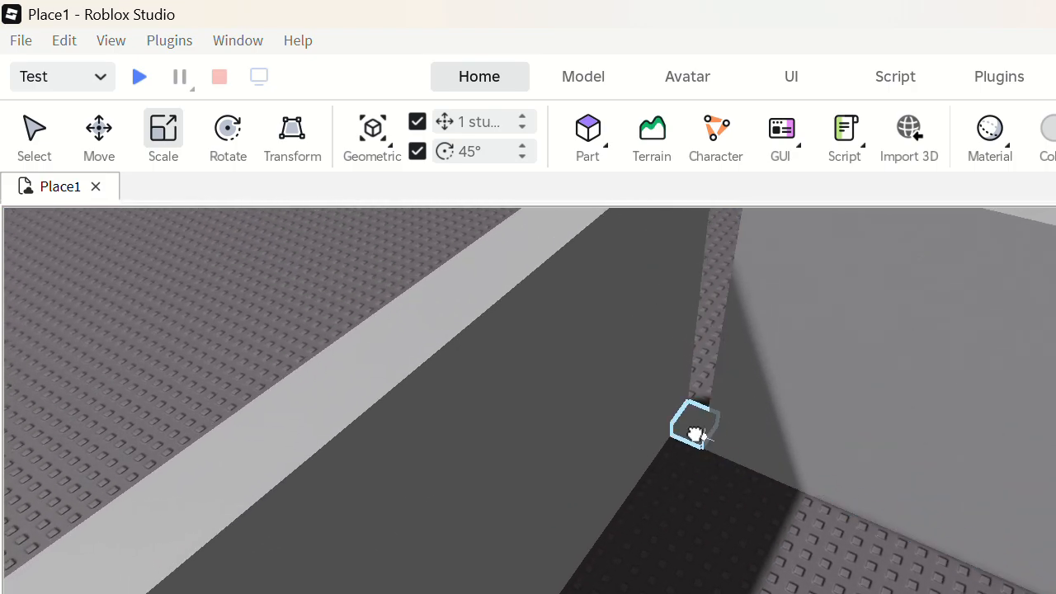
left_click(695, 434)
left_click_drag(698, 396, 698, 250)
right_click_drag(698, 250, 708, 246)
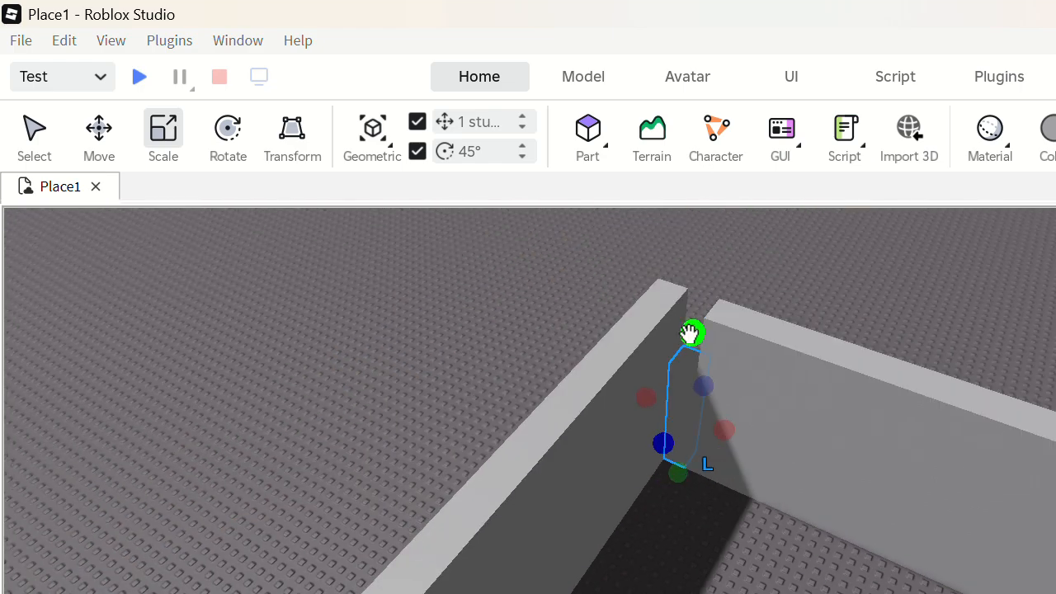
left_click_drag(690, 333, 692, 331)
right_click(764, 290)
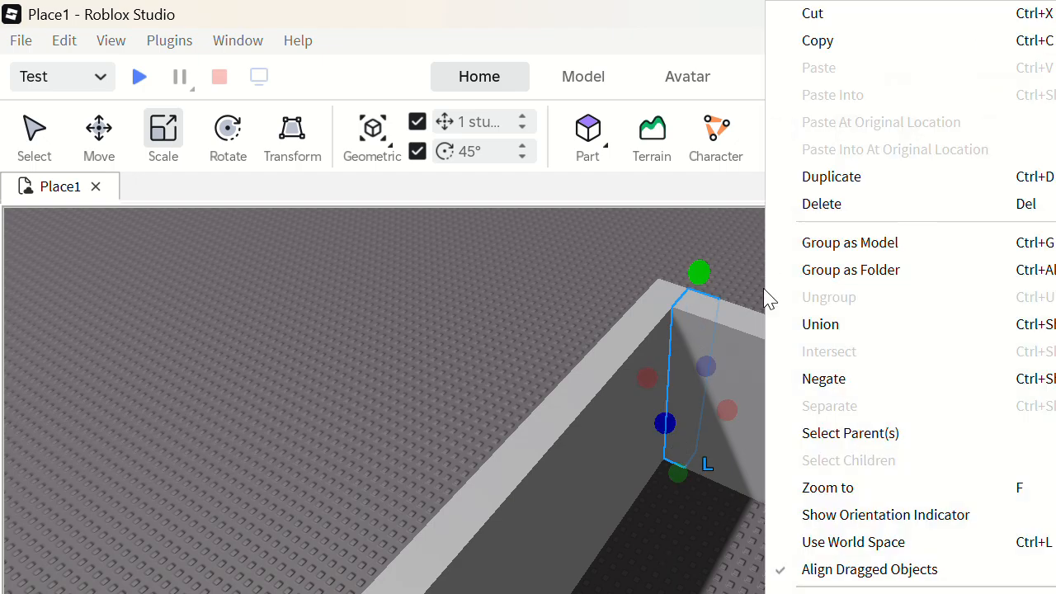
key("Delete")
Scale the remaining low strip upward into a wall matching the height of the others.
scroll(764, 289, "up", 5)
right_click_drag(764, 289, 680, 237)
left_click(762, 549)
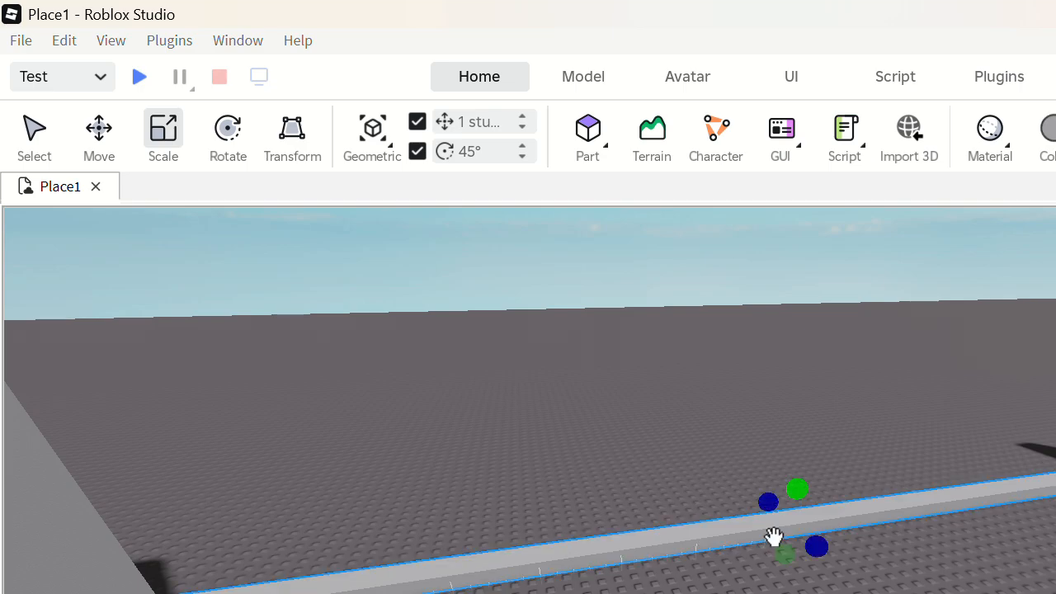
left_click_drag(797, 489, 797, 491)
left_click(800, 295)
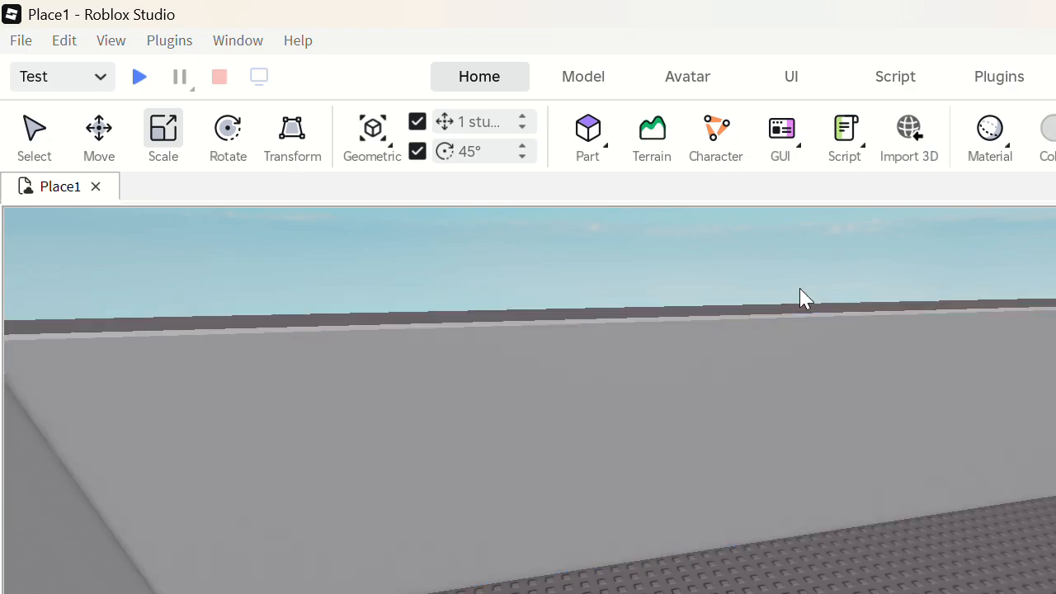
Insert a new block near the top of the walls and fit it into the inner corner of the enclosure.
right_click_drag(801, 296, 648, 284)
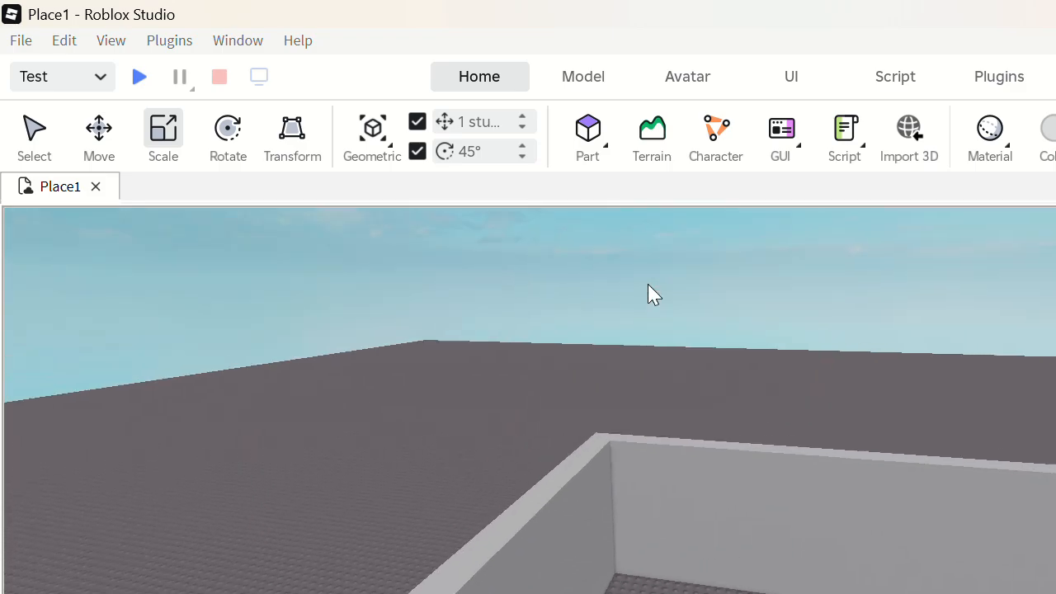
left_click(587, 128)
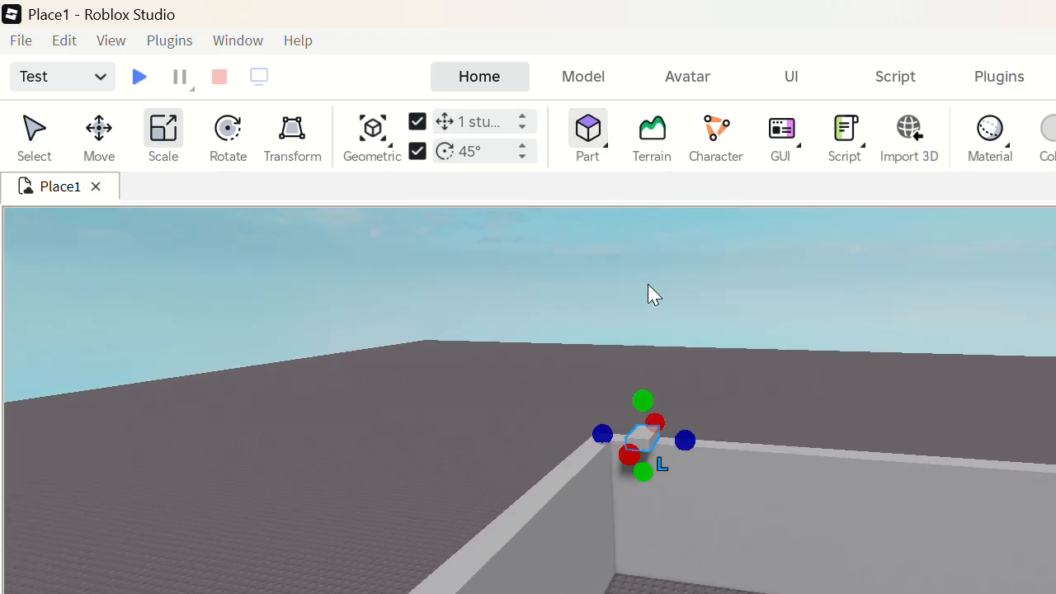
left_click(648, 284)
key("w")
scroll(648, 283, "up", 4)
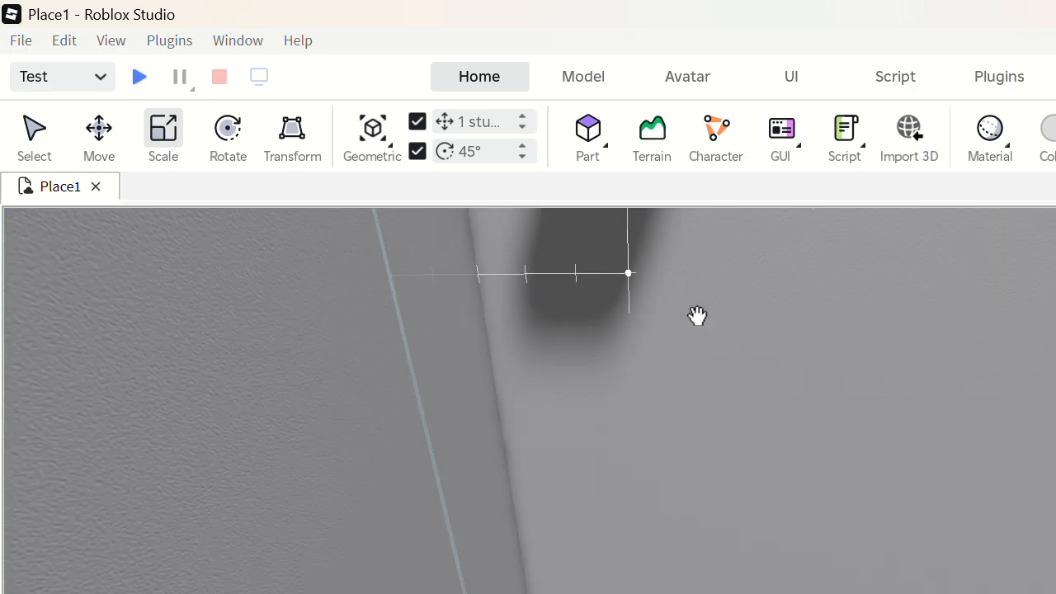
scroll(630, 269, "down", 3)
left_click_drag(639, 377, 639, 378)
scroll(645, 402, "down", 3)
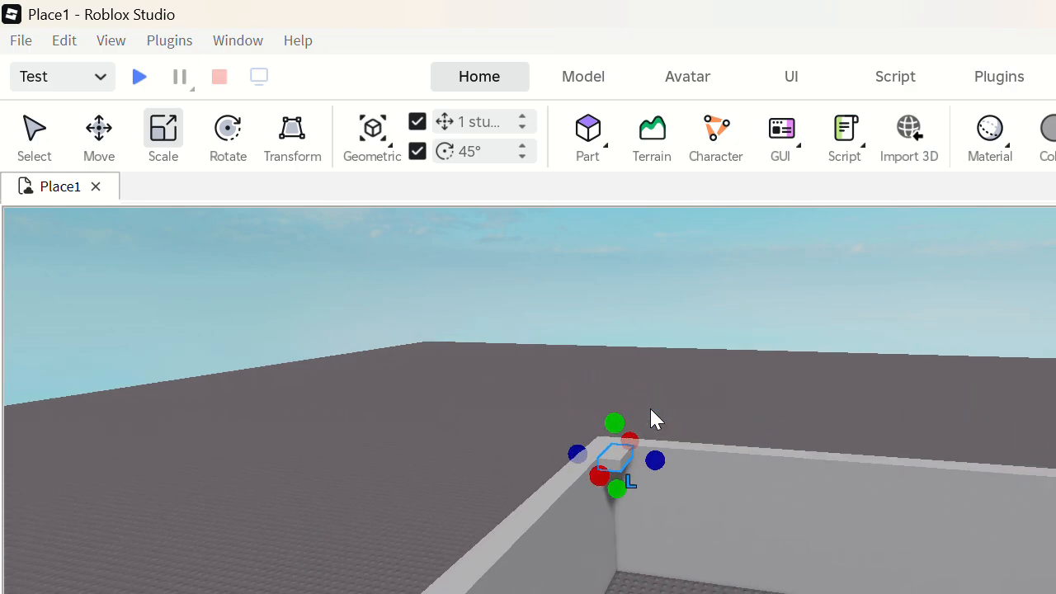
Stretch the corner block lengthwise along the top of the adjoining wall to the opposite corner.
scroll(650, 409, "down", 3)
left_click_drag(665, 485, 665, 491)
scroll(665, 490, "down", 1)
scroll(665, 490, "down", 3)
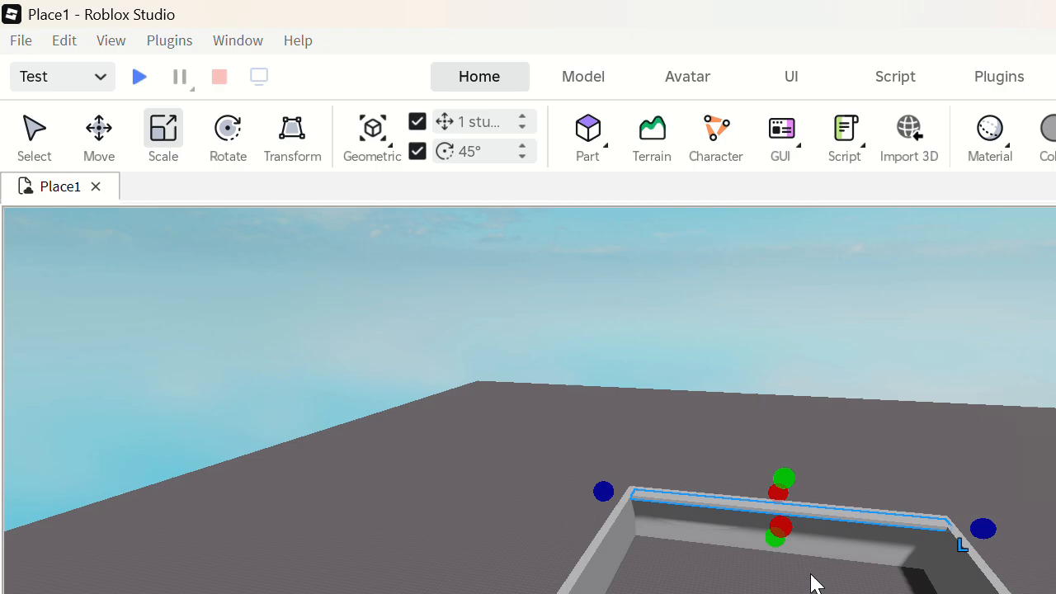
Scale the stretched block across the enclosure to the far wall so it forms a flat roof.
left_click_drag(781, 526, 781, 593)
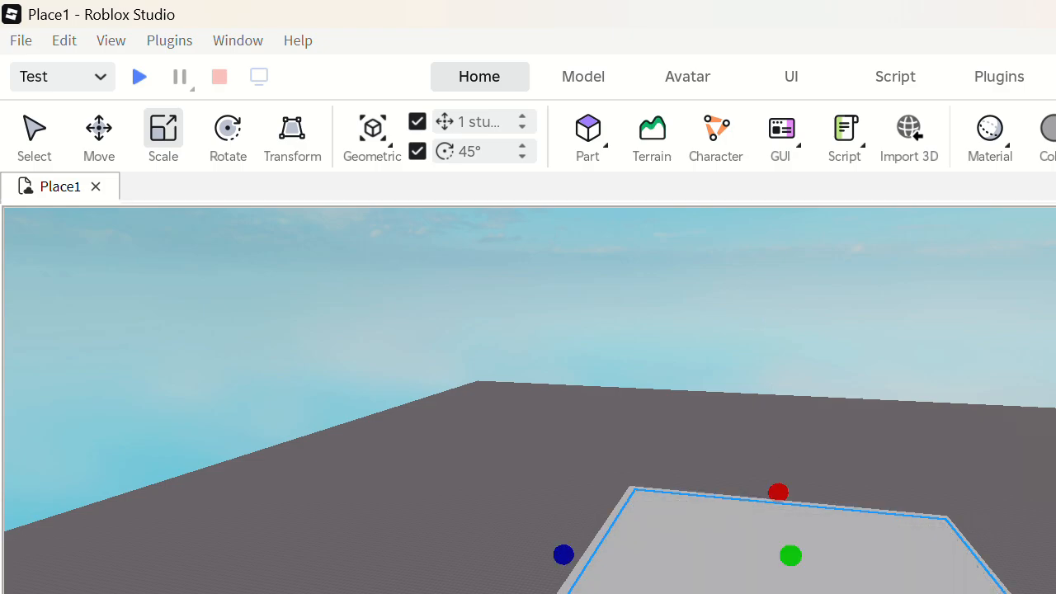
right_click_drag(912, 535, 949, 528)
left_click_drag(669, 593, 808, 593)
scroll(639, 516, "down", 4)
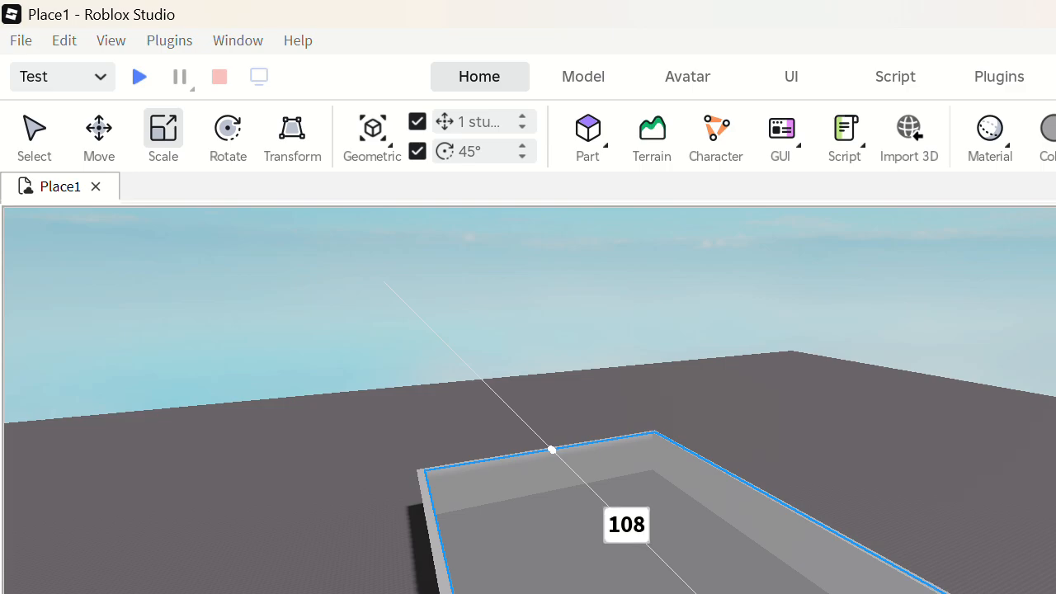
left_click_drag(809, 593, 808, 593)
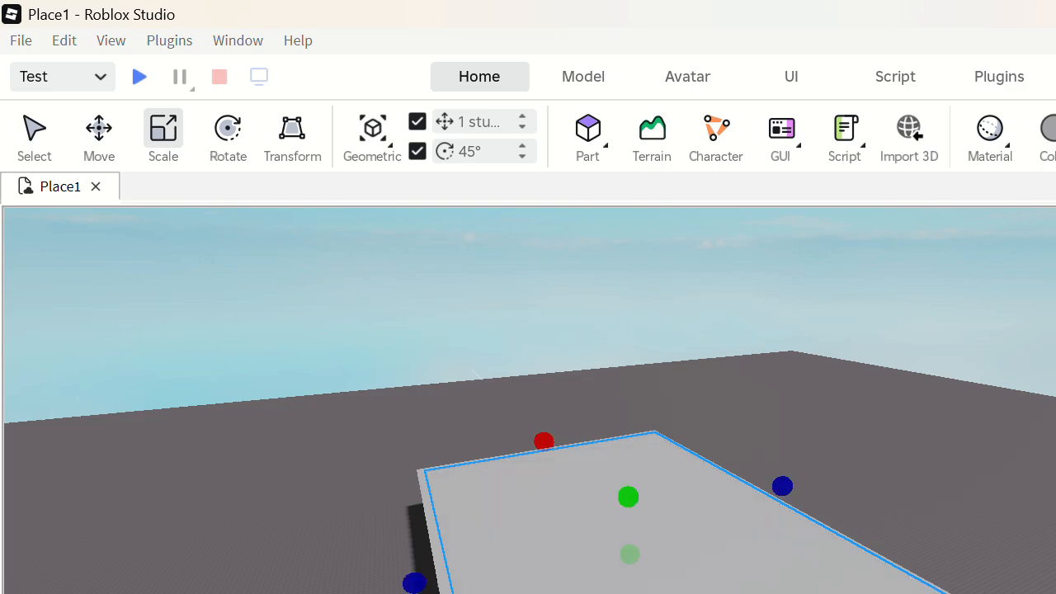
left_click(1010, 519)
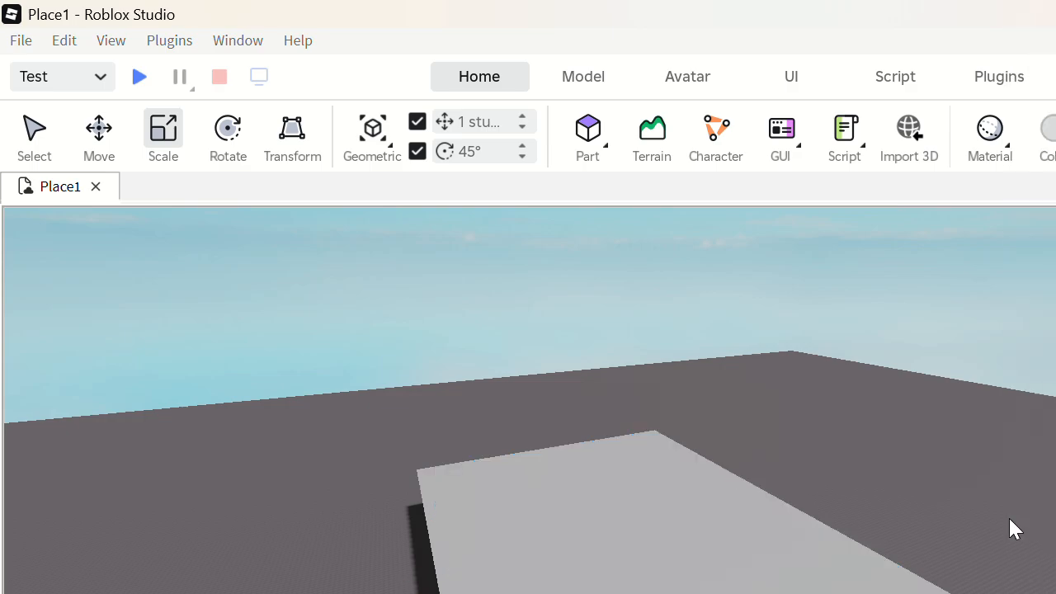
Delete the baseplate beneath the walled enclosure.
scroll(1008, 516, "up", 4)
scroll(1009, 436, "up", 5)
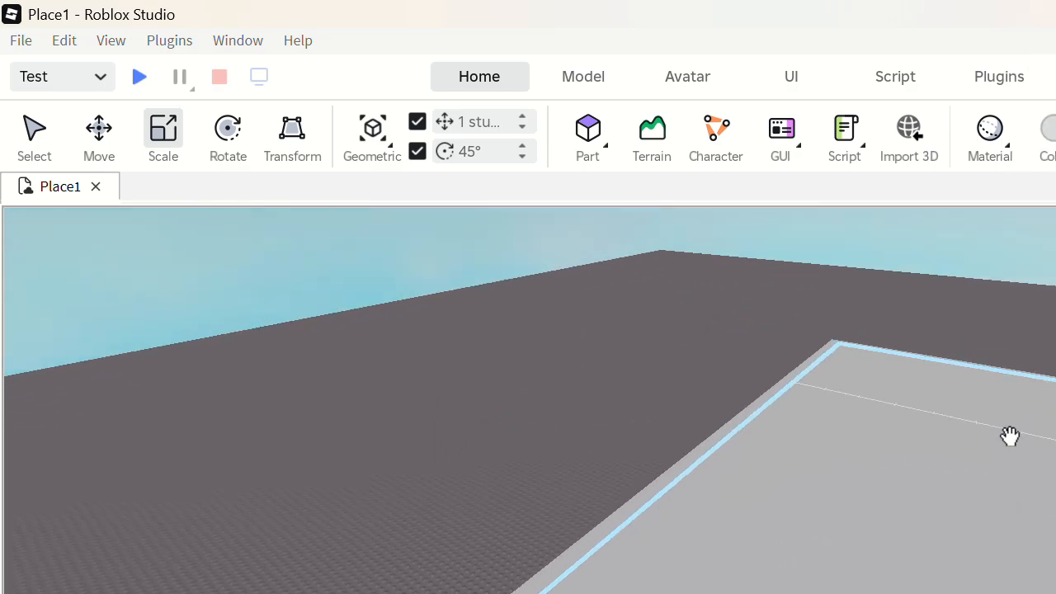
scroll(1016, 429, "up", 5)
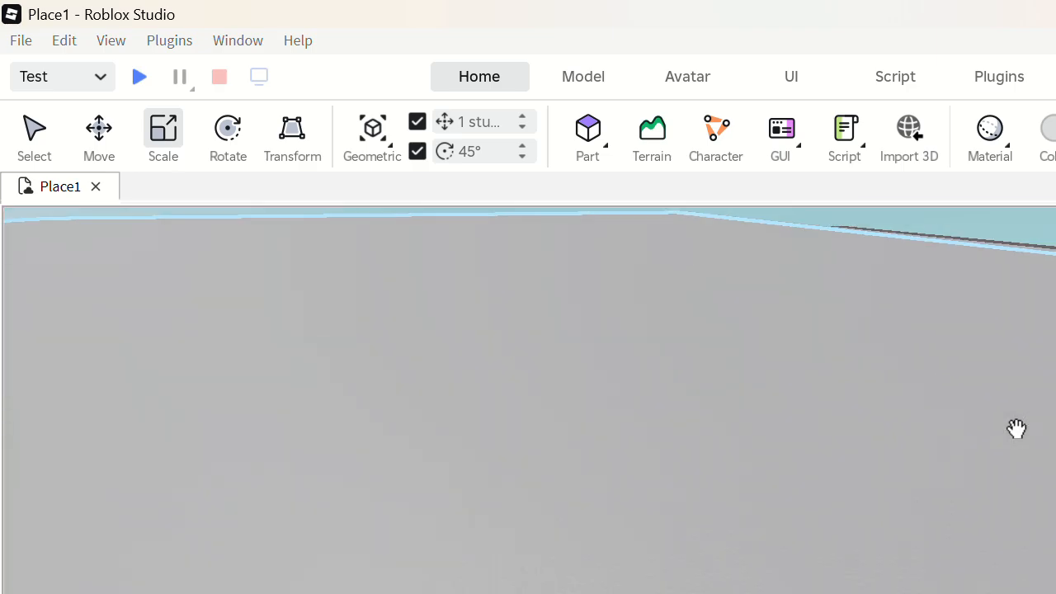
scroll(1035, 429, "up", 4)
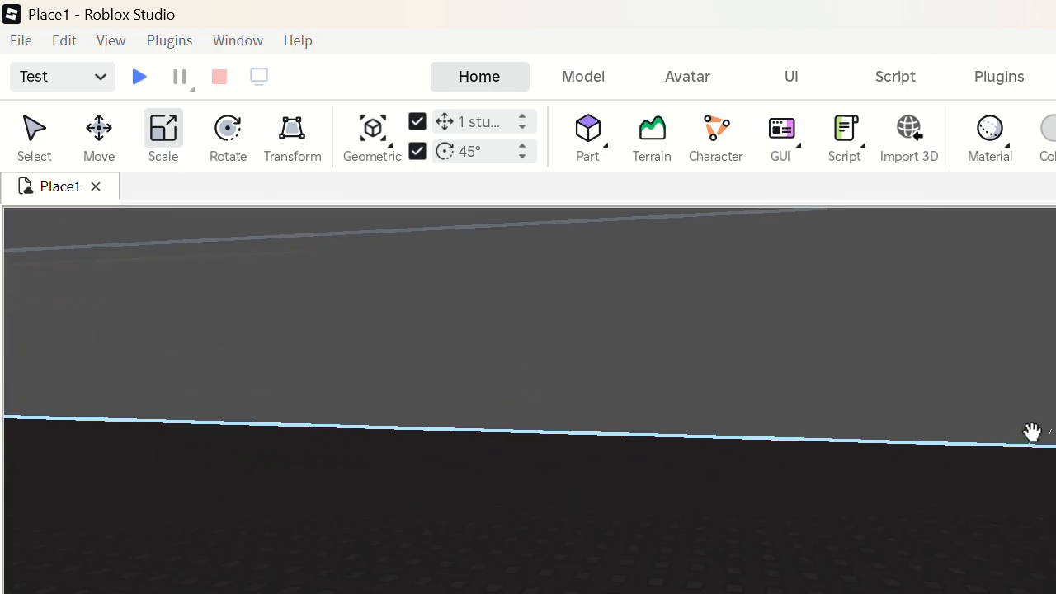
scroll(943, 583, "down", 8)
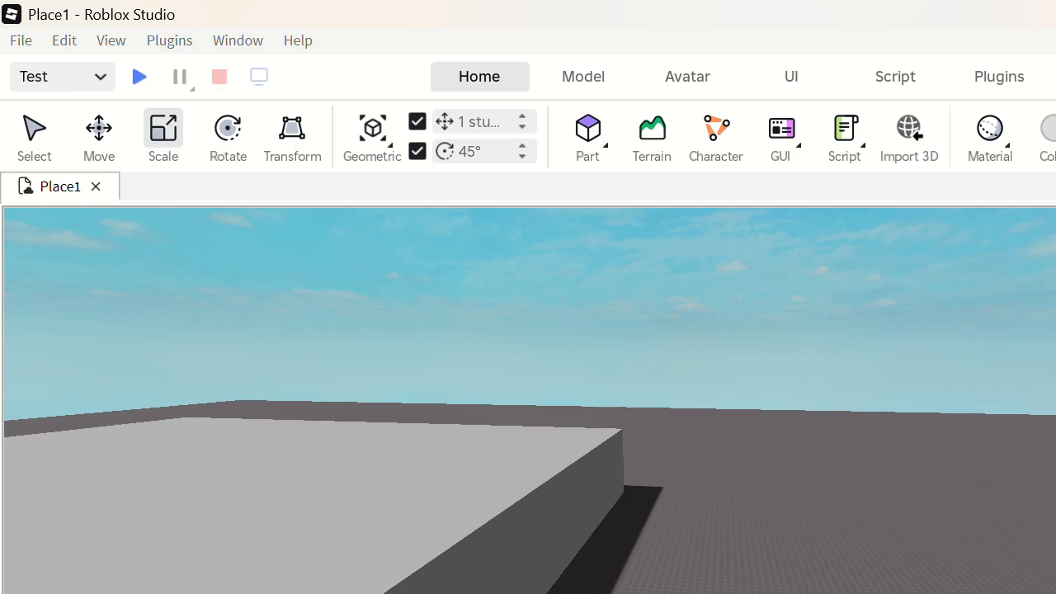
key("ctrl+1")
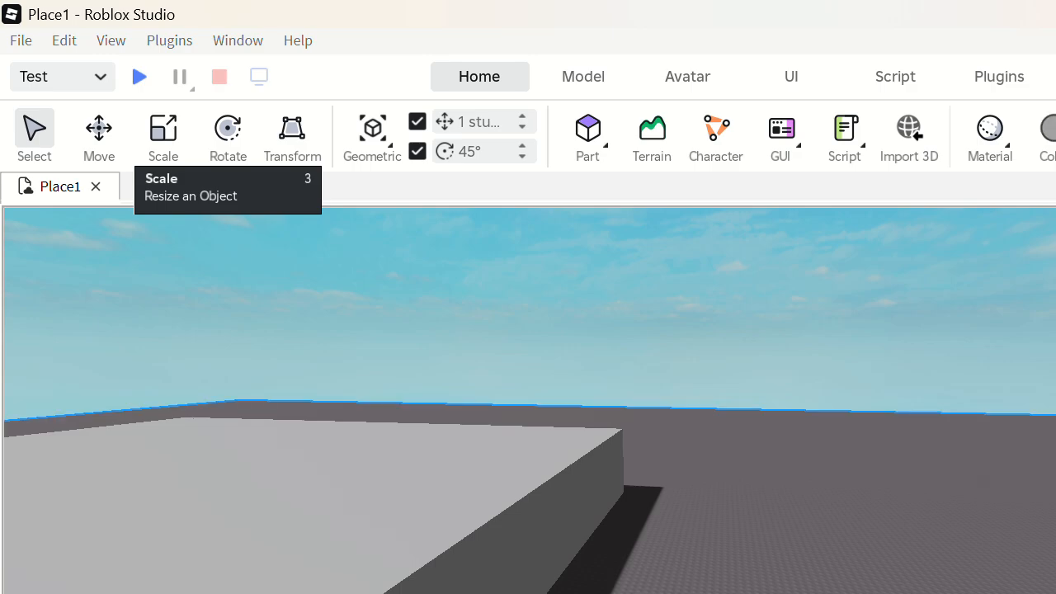
key("Delete")
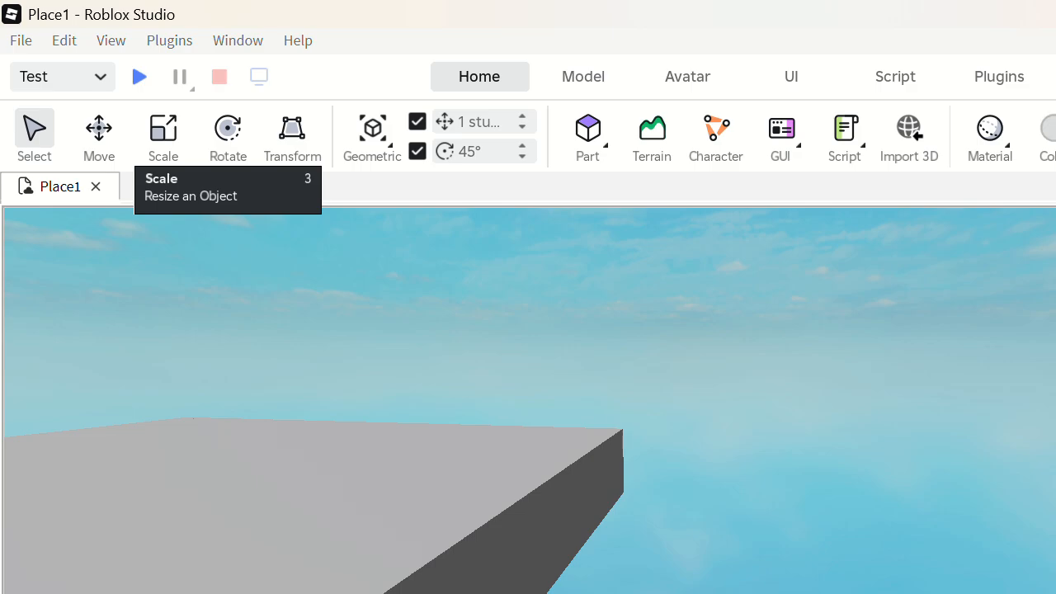
Insert a new block under the open enclosure and position it along the bottom edge of a wall near a corner.
right_click_drag(875, 503, 852, 539)
scroll(853, 526, "up", 5)
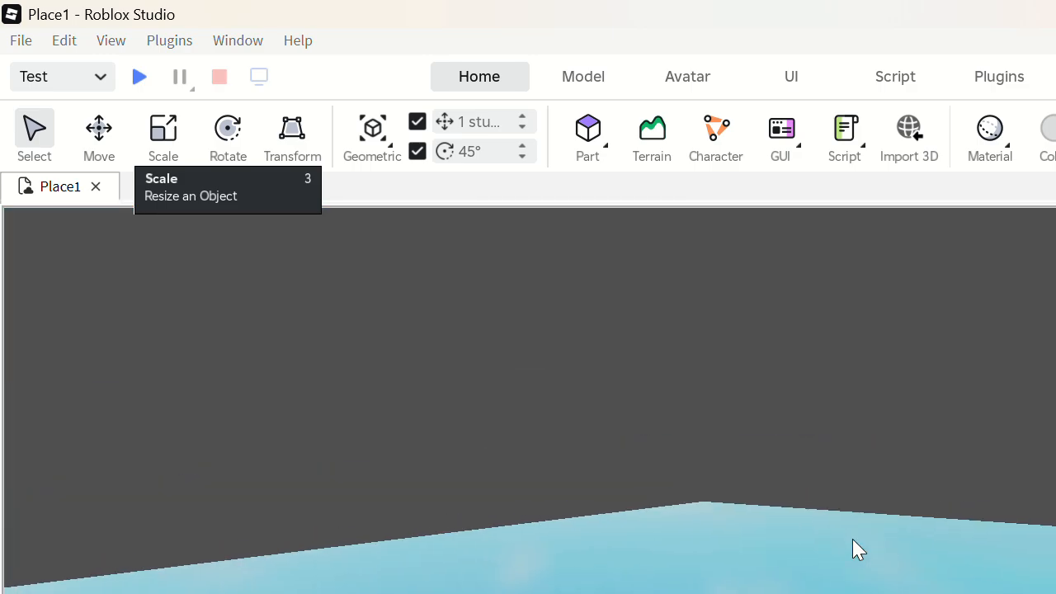
left_click(592, 195)
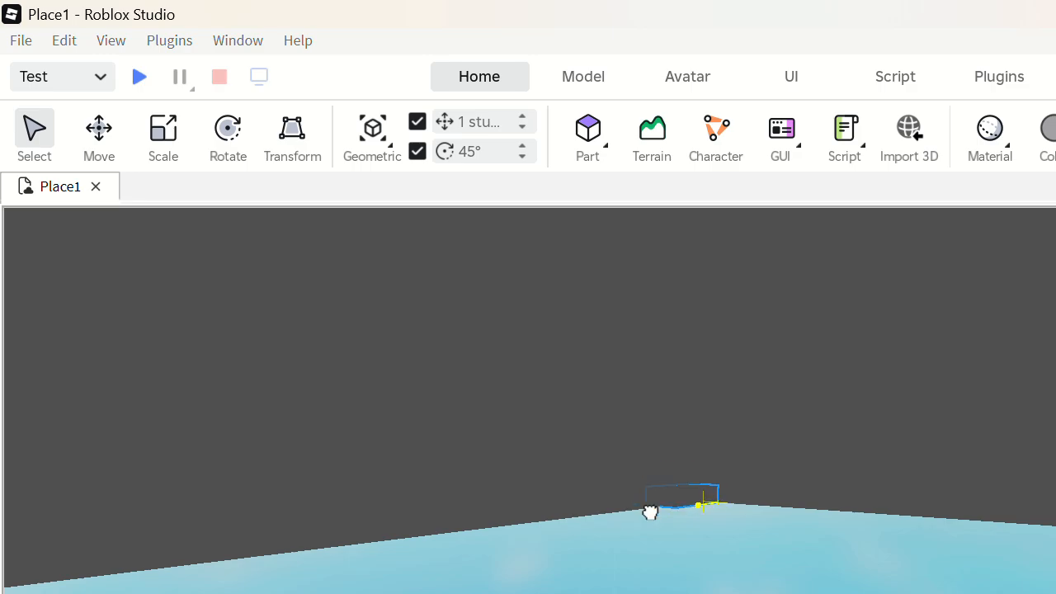
left_click_drag(650, 512, 651, 513)
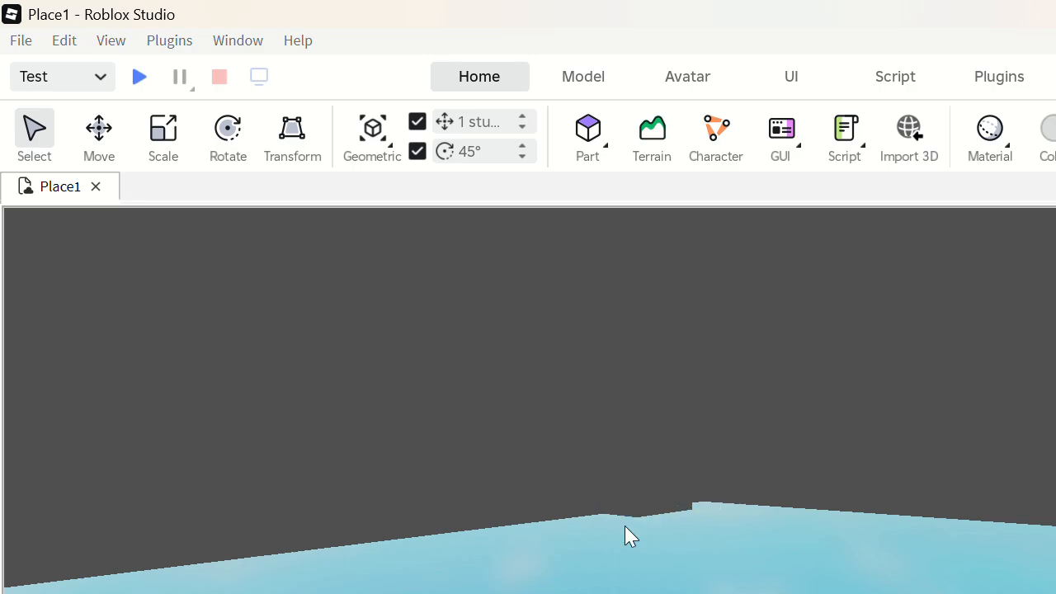
Move the new block along the wall's bottom edge into the corner of the open underside.
right_click_drag(624, 525, 625, 526)
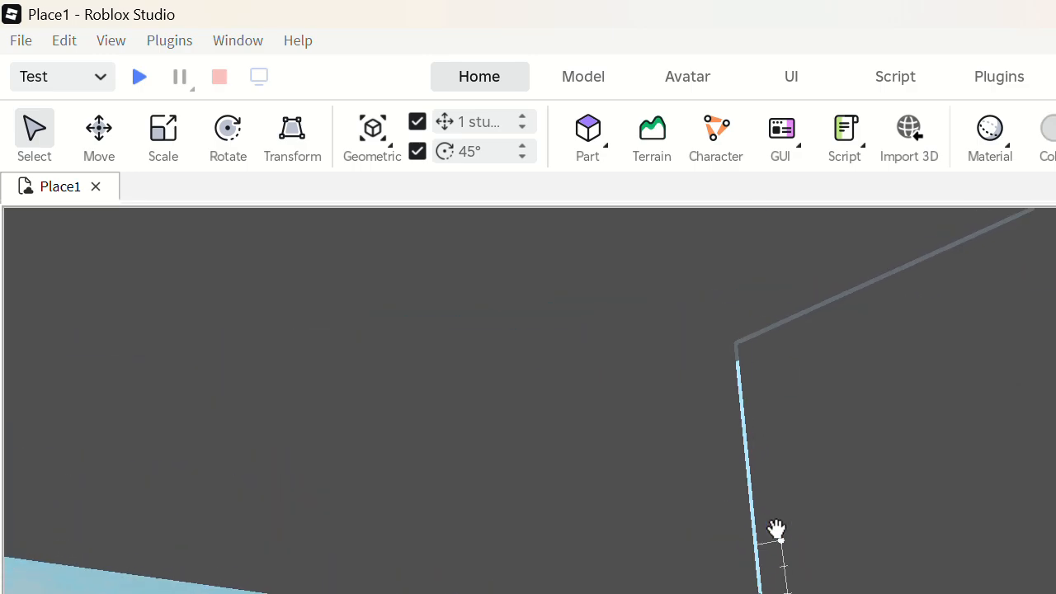
right_click_drag(776, 530, 776, 530)
right_click_drag(760, 566, 760, 566)
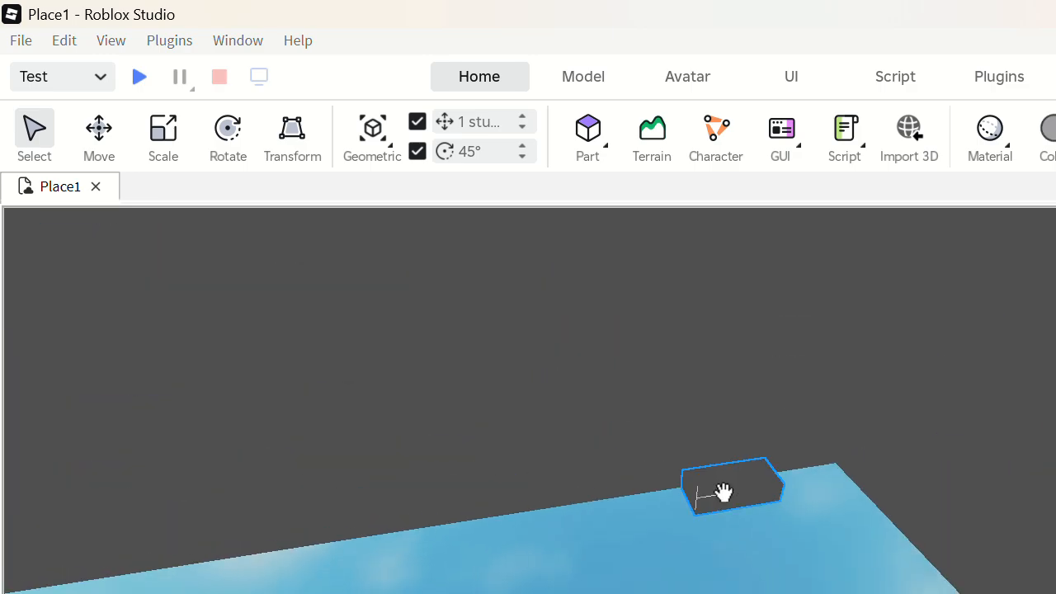
left_click_drag(755, 487, 833, 482)
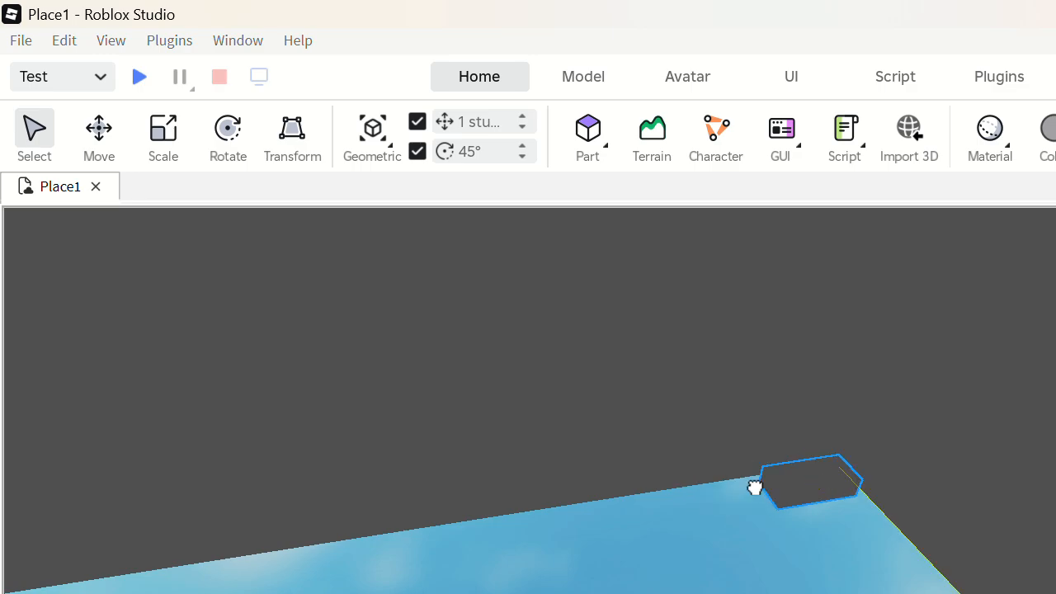
right_click_drag(745, 565, 742, 572)
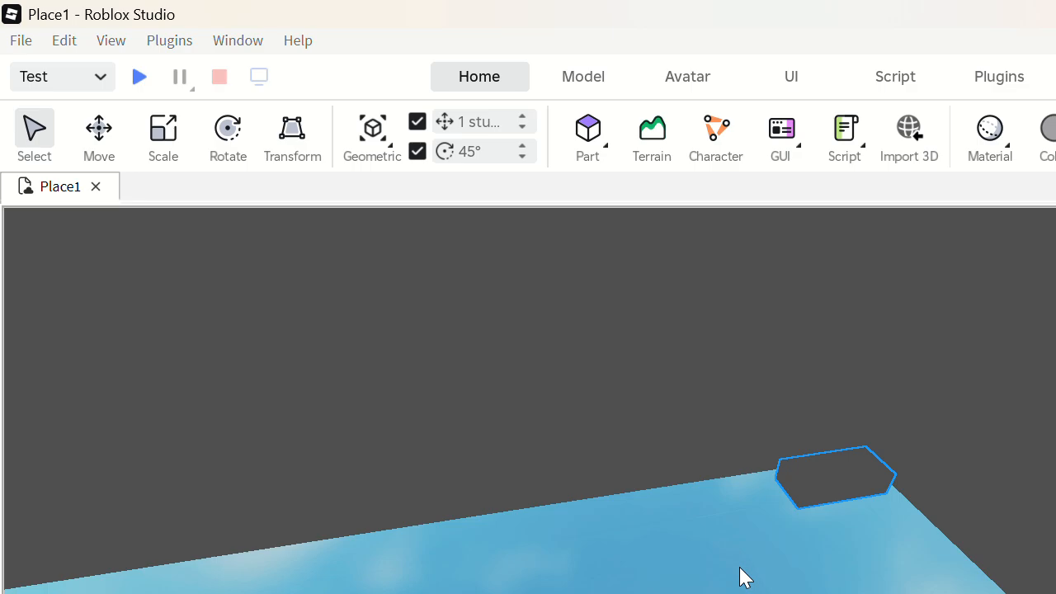
scroll(707, 307, "down", 4)
scroll(707, 308, "up", 3)
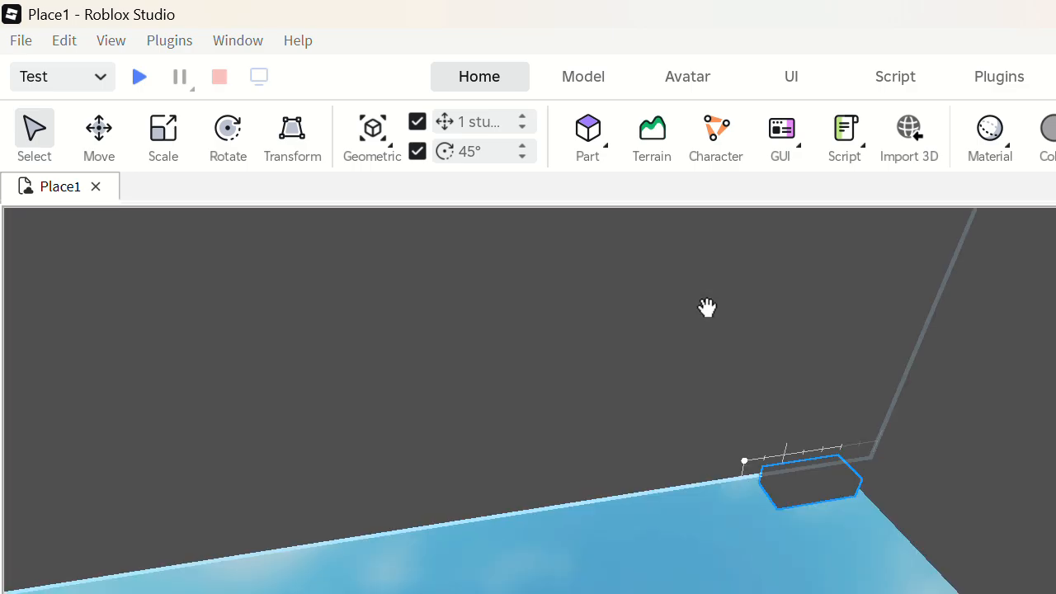
Scale the corner block along the length of the wall's bottom edge, and widen it partway across the open underside.
key("ctrl+3")
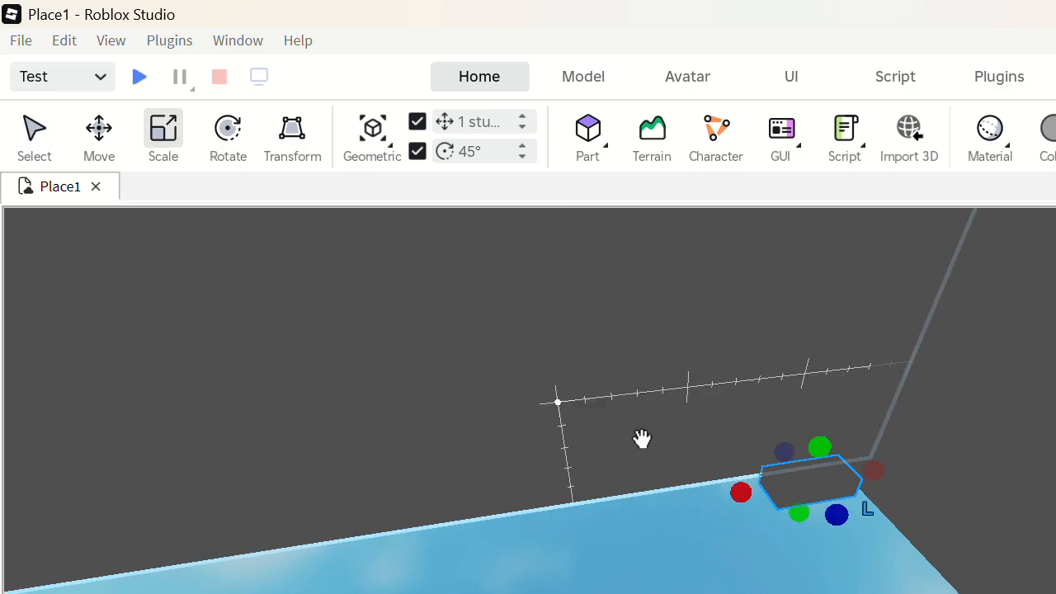
left_click_drag(788, 525, 875, 565)
right_click_drag(528, 396, 797, 528)
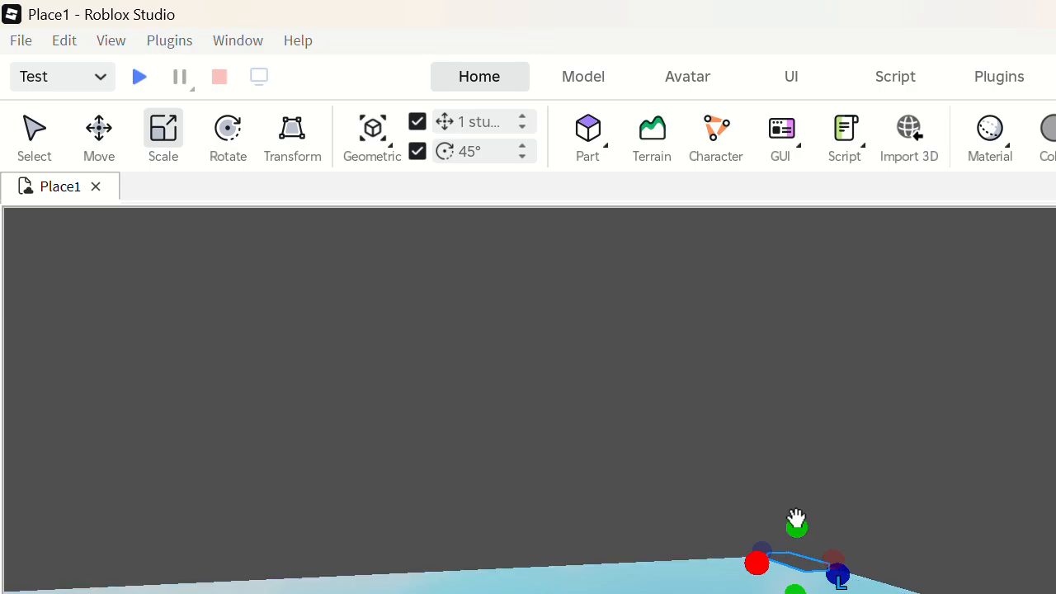
left_click_drag(797, 519, 160, 520)
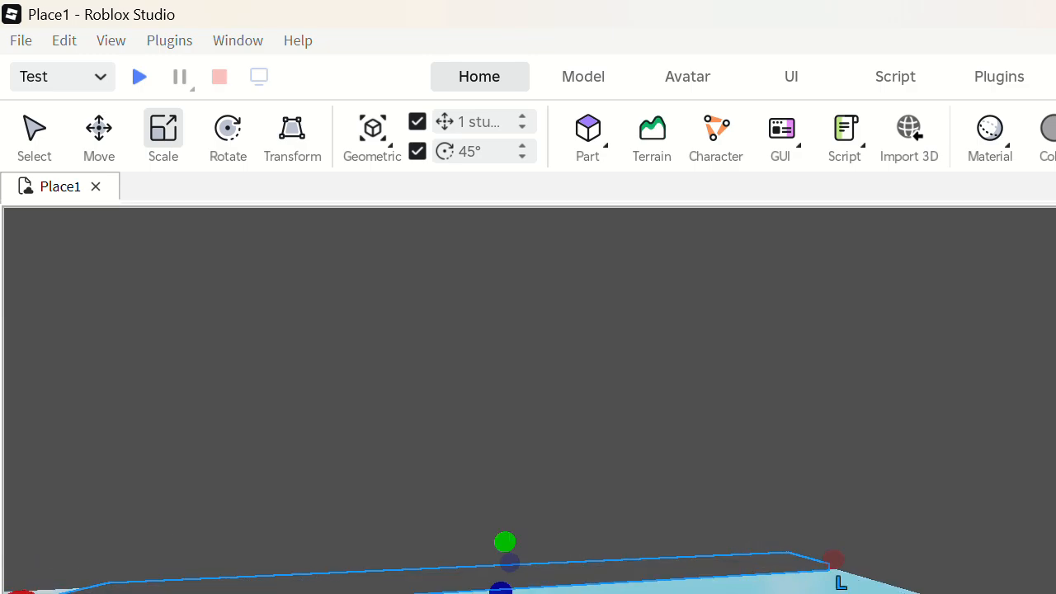
left_click_drag(502, 540, 503, 477)
left_click_drag(505, 542, 504, 477)
left_click_drag(500, 590, 493, 593)
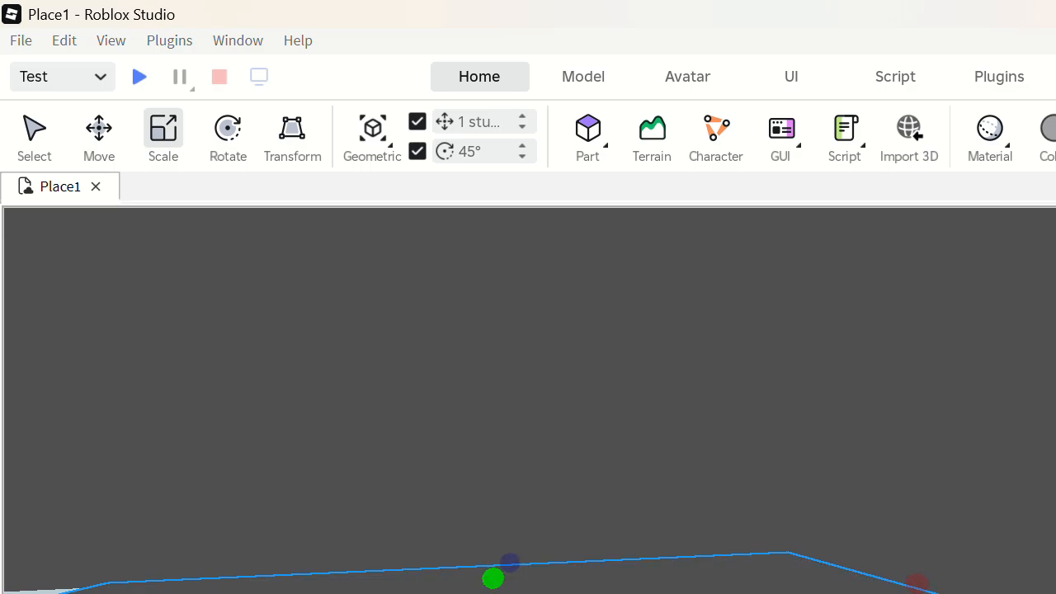
key("Escape")
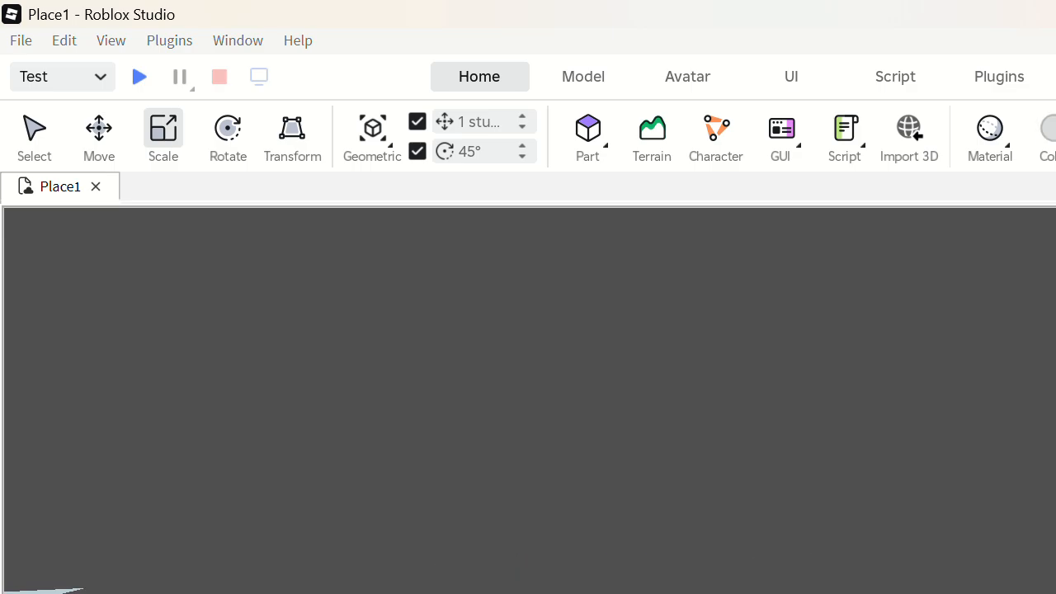
Extend the floor block to the outer edges of the remaining walls so it covers the whole underside.
key("s")
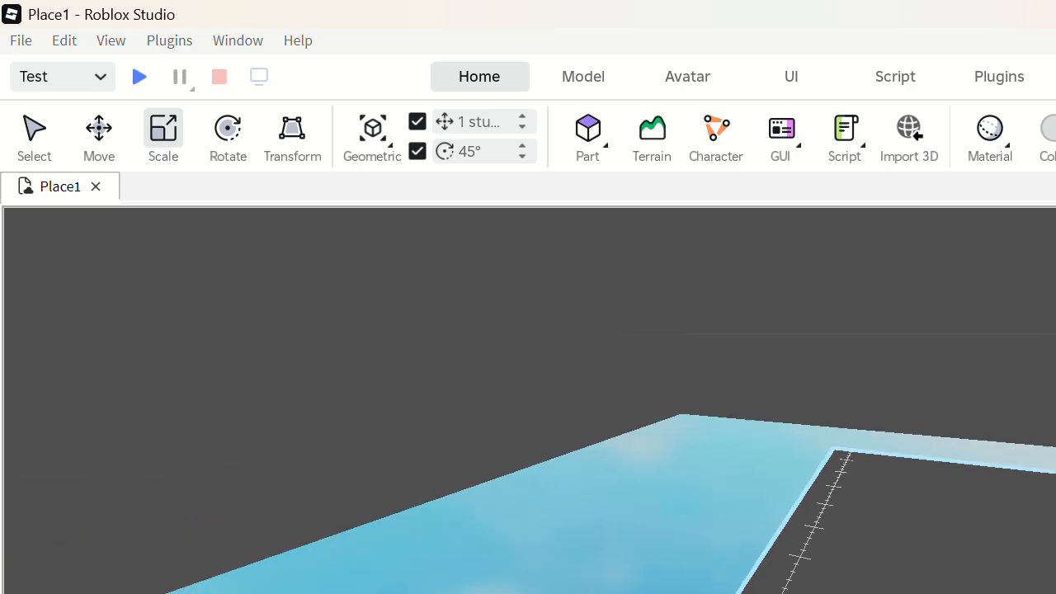
scroll(528, 400, "up", 2)
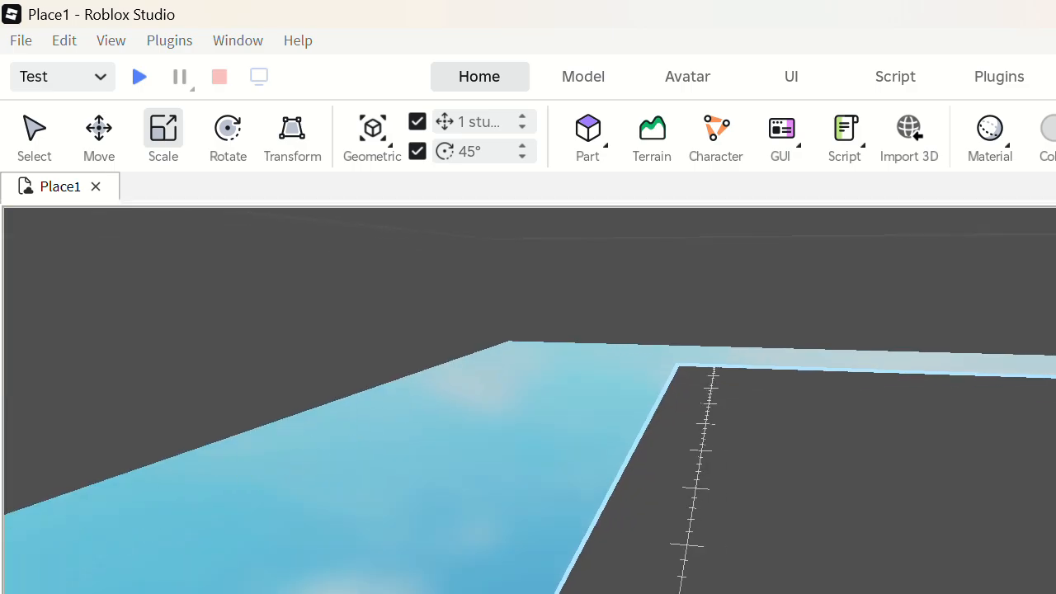
left_click(847, 578)
left_click_drag(894, 371, 859, 350)
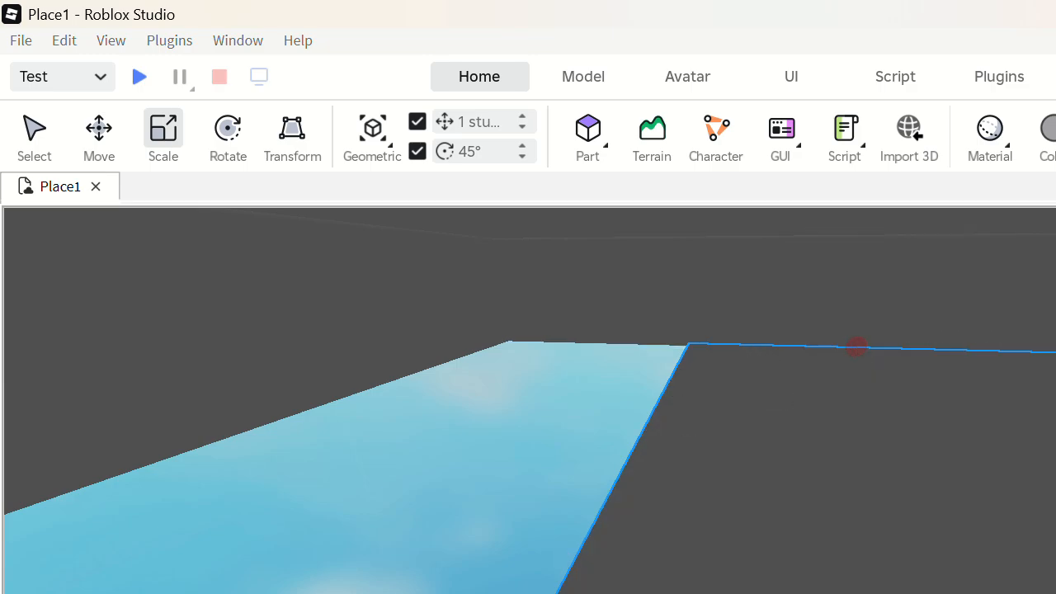
left_click_drag(548, 593, 2, 536)
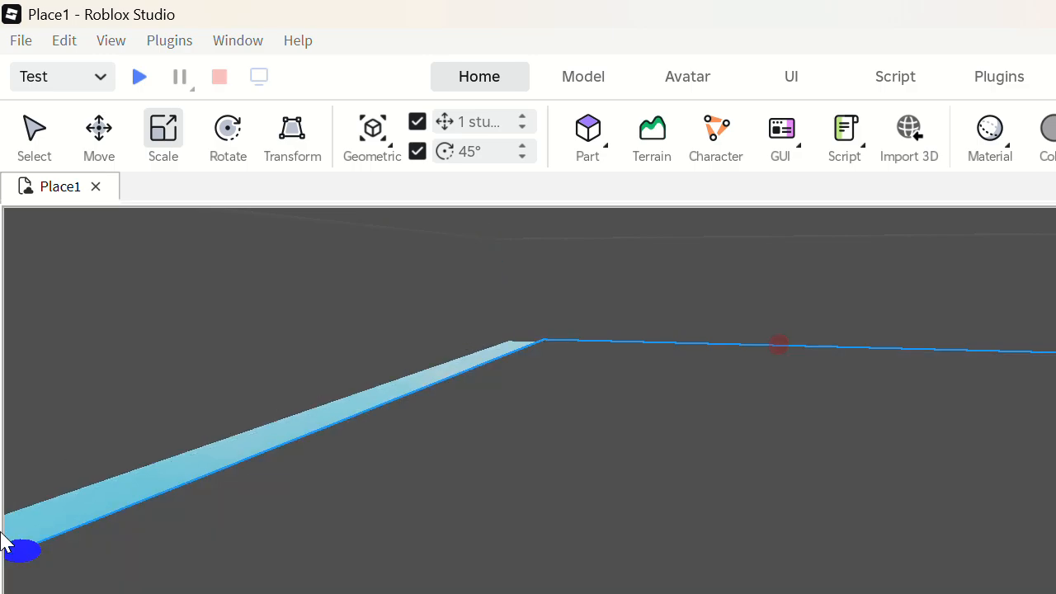
key("a")
left_click_drag(319, 552, 202, 539)
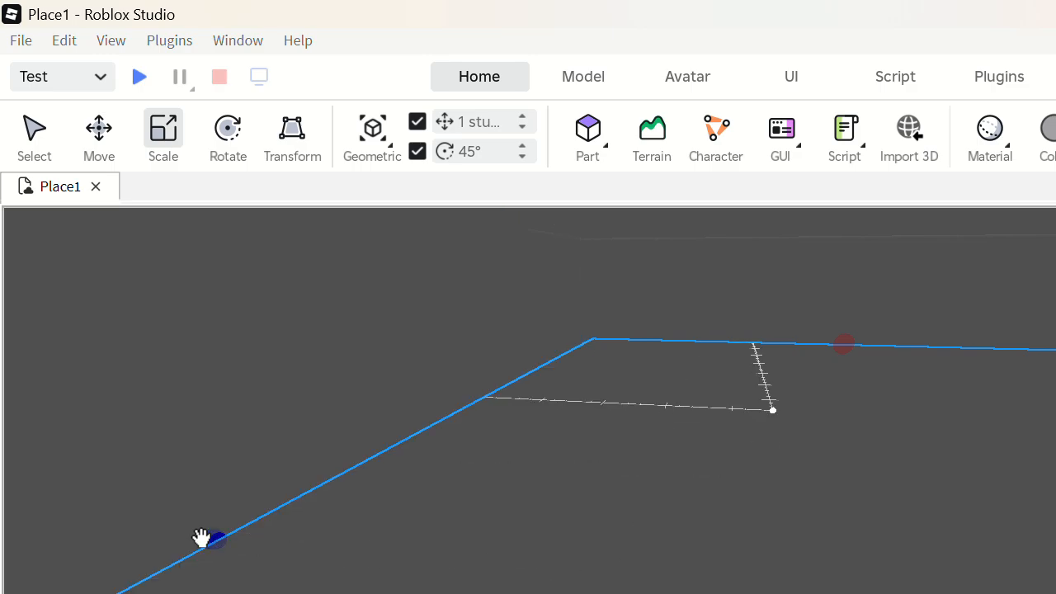
Inspect the enclosed room from outside, examining its walls, roof and corners.
key("s")
key("d")
key("d")
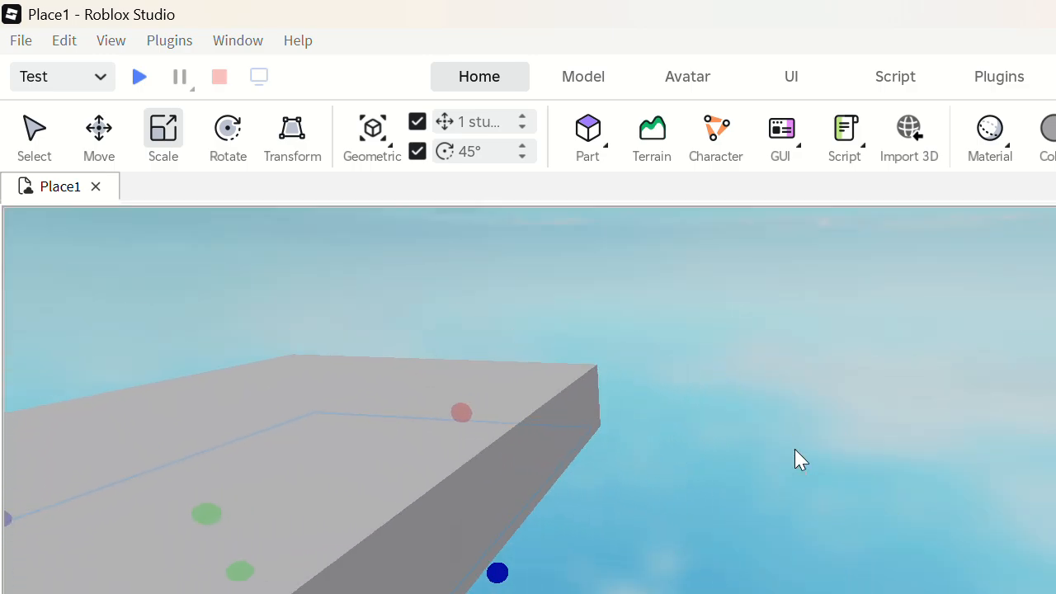
right_click_drag(795, 449, 599, 499)
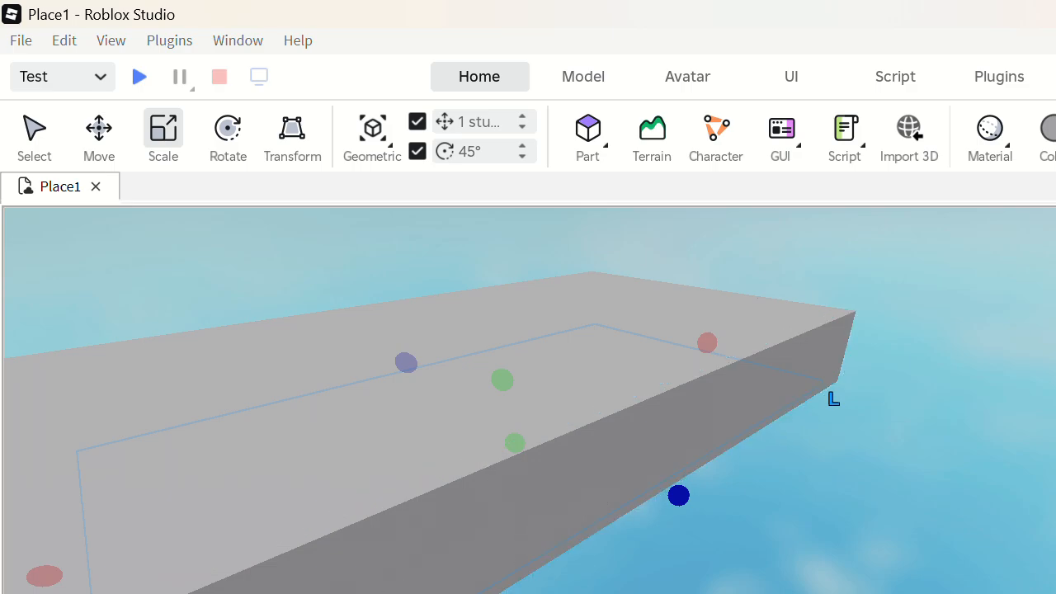
key("d")
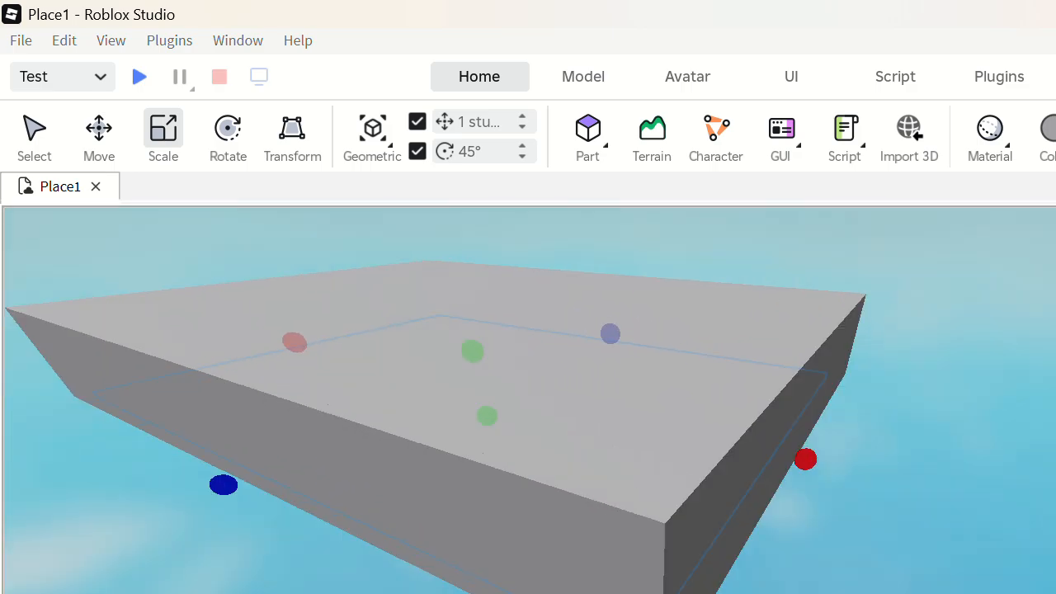
key("d")
right_click_drag(825, 443, 826, 441)
left_click(825, 443)
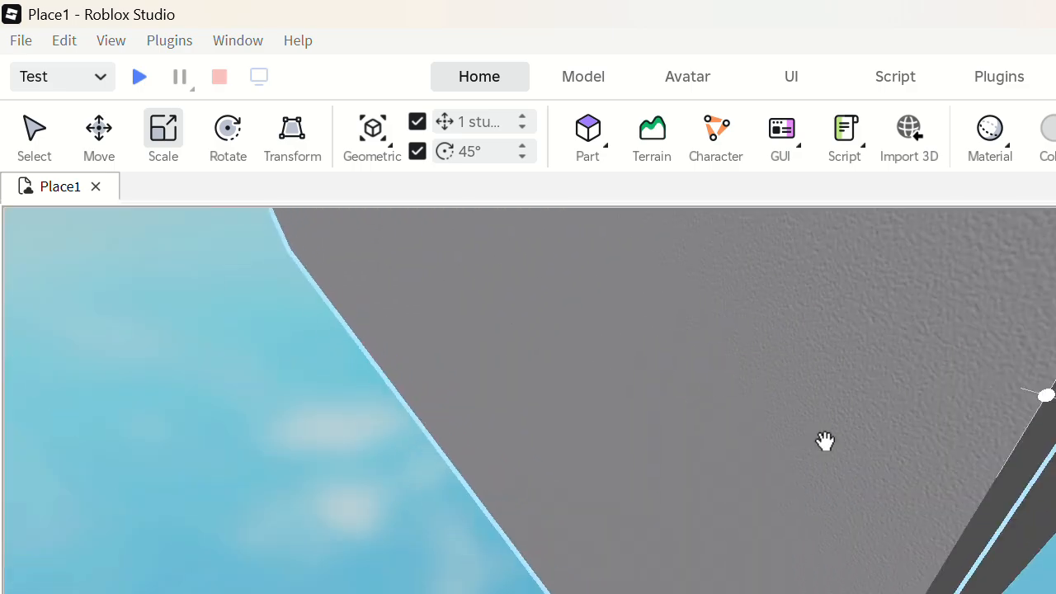
scroll(826, 441, "up", 3)
scroll(837, 269, "down", 4)
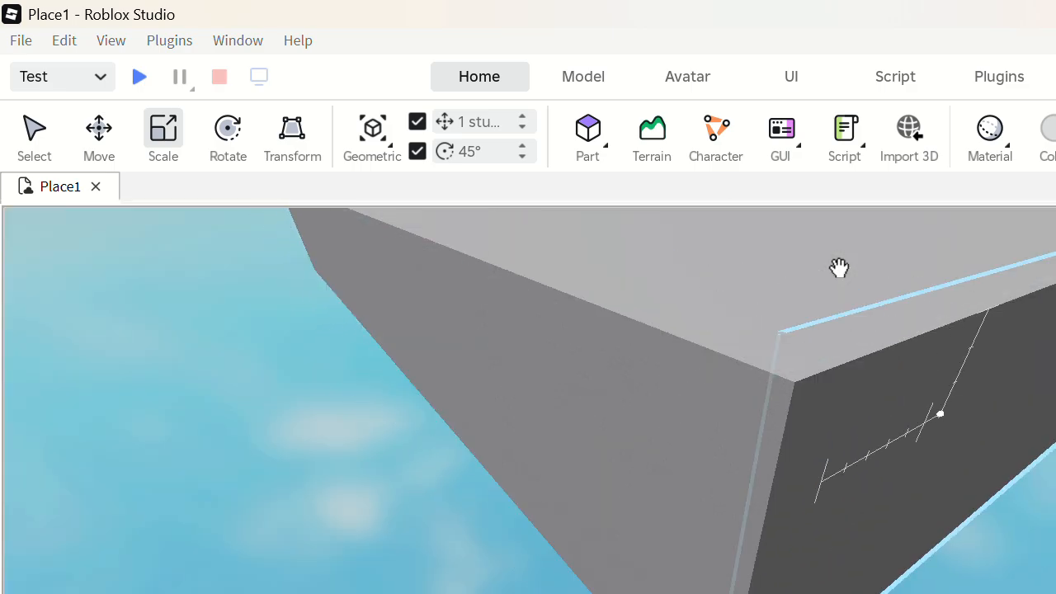
Apply the brick material to two adjoining outer walls of the room.
left_click(949, 448)
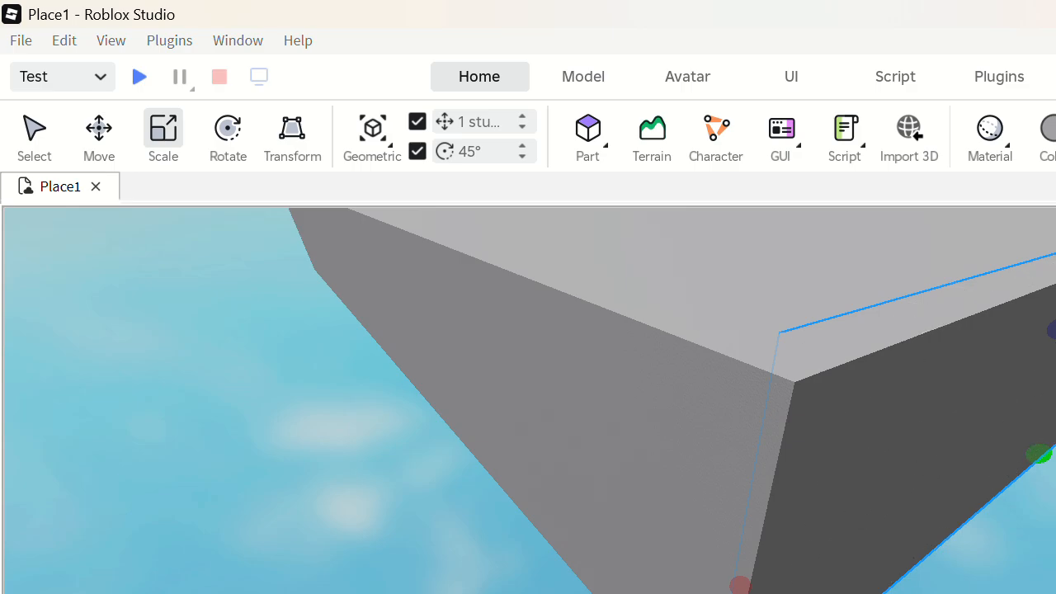
left_click(990, 132)
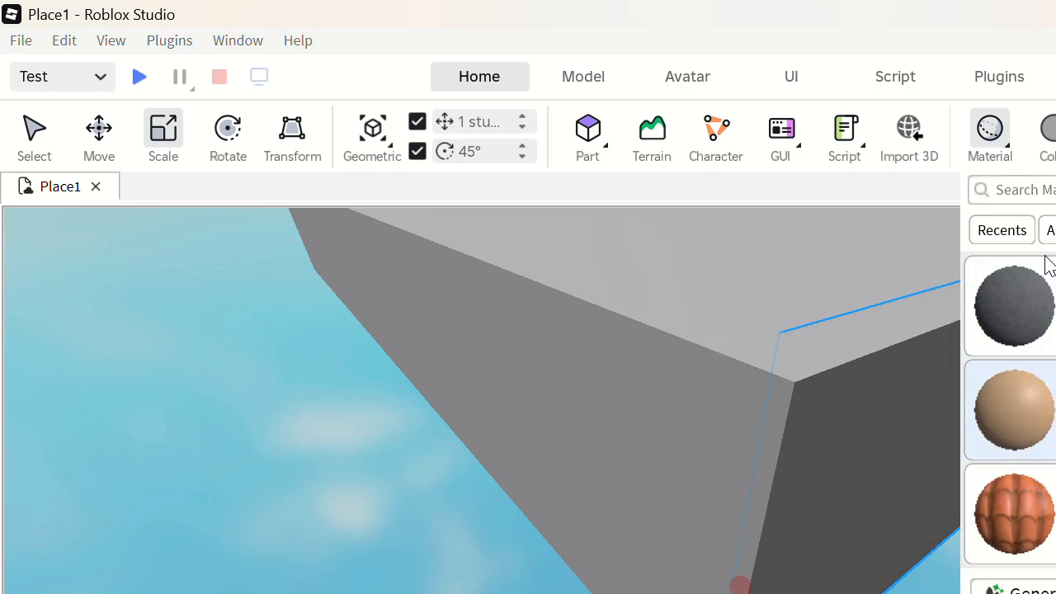
scroll(1048, 264, "down", 1)
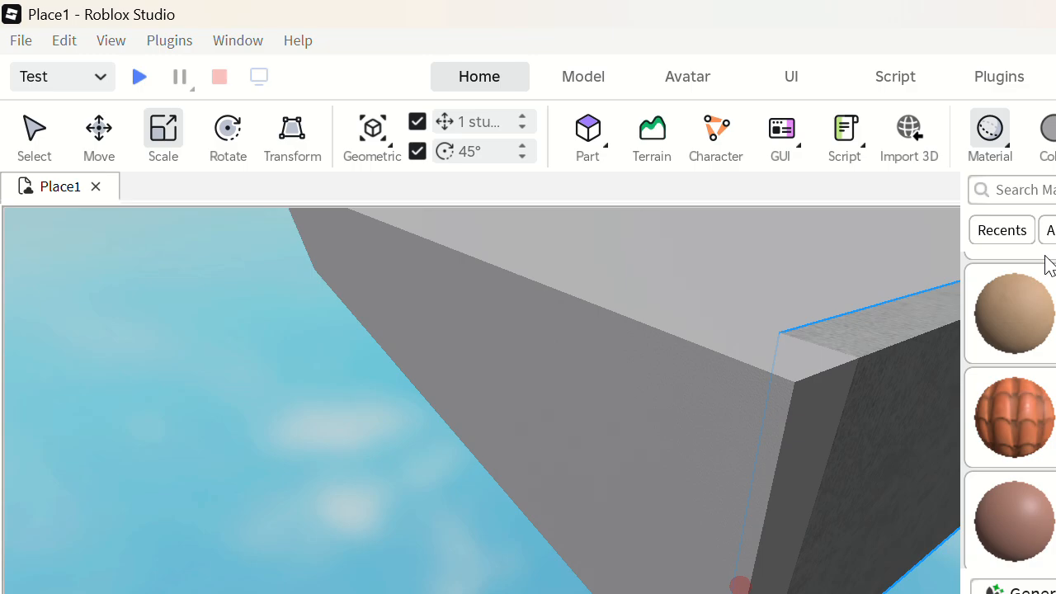
scroll(1048, 264, "up", 1)
left_click(596, 483)
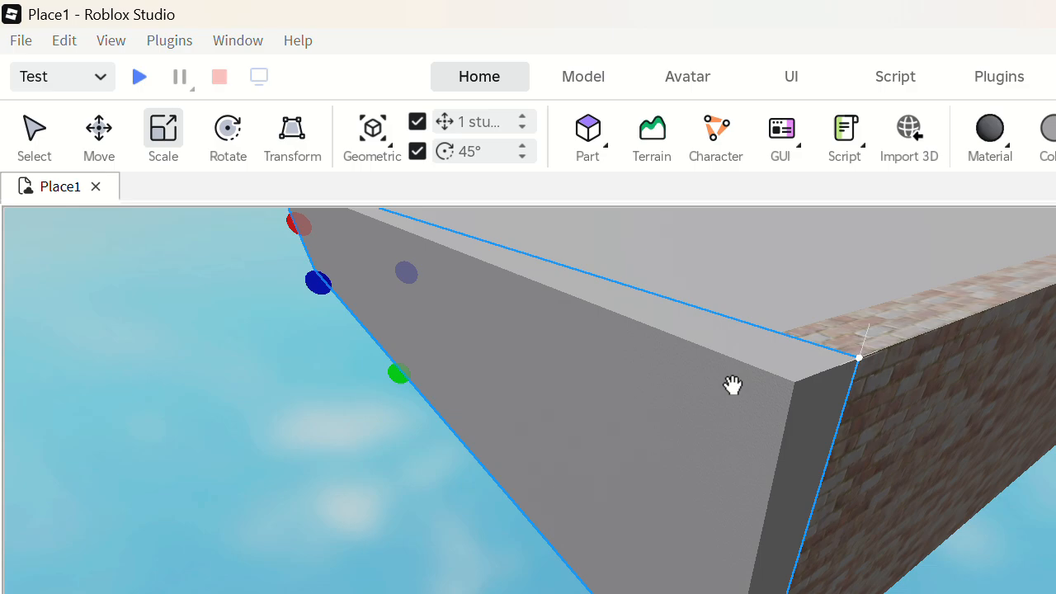
left_click(990, 128)
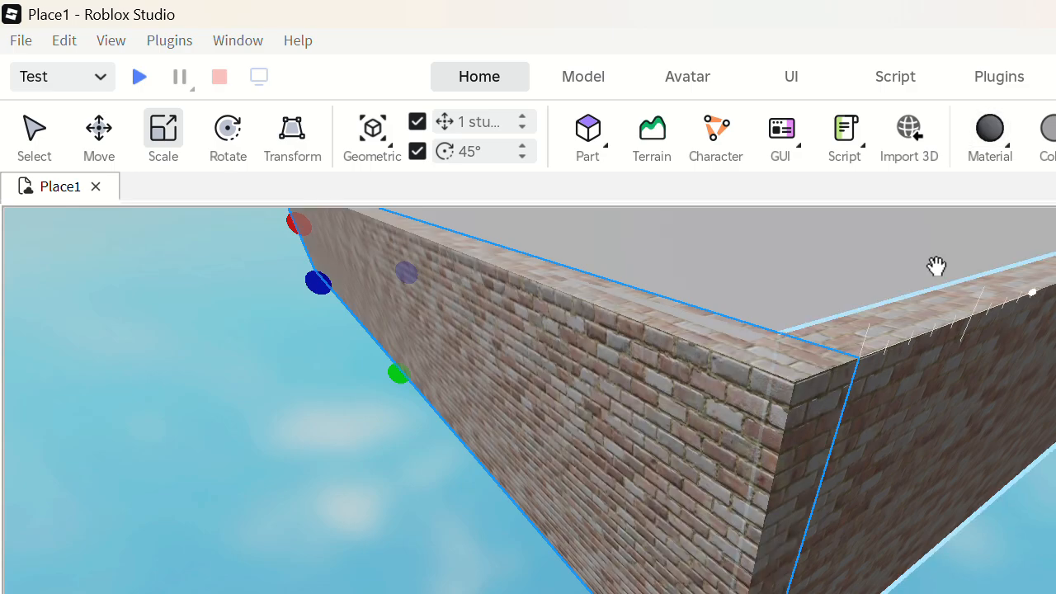
Apply the same brick material to the two remaining outer walls of the room.
right_click_drag(1042, 498, 1041, 498)
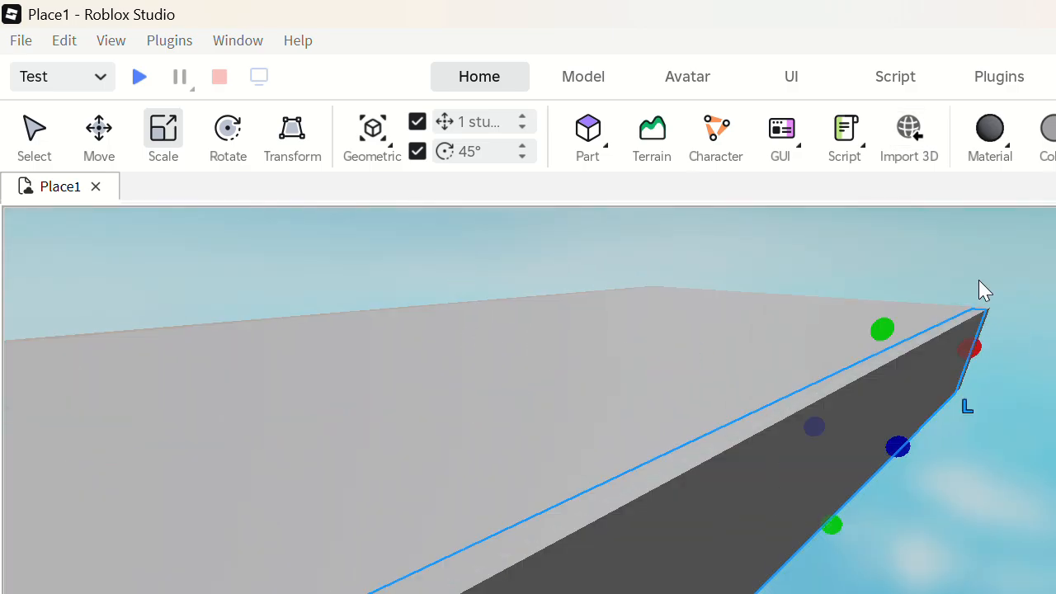
left_click(1039, 346)
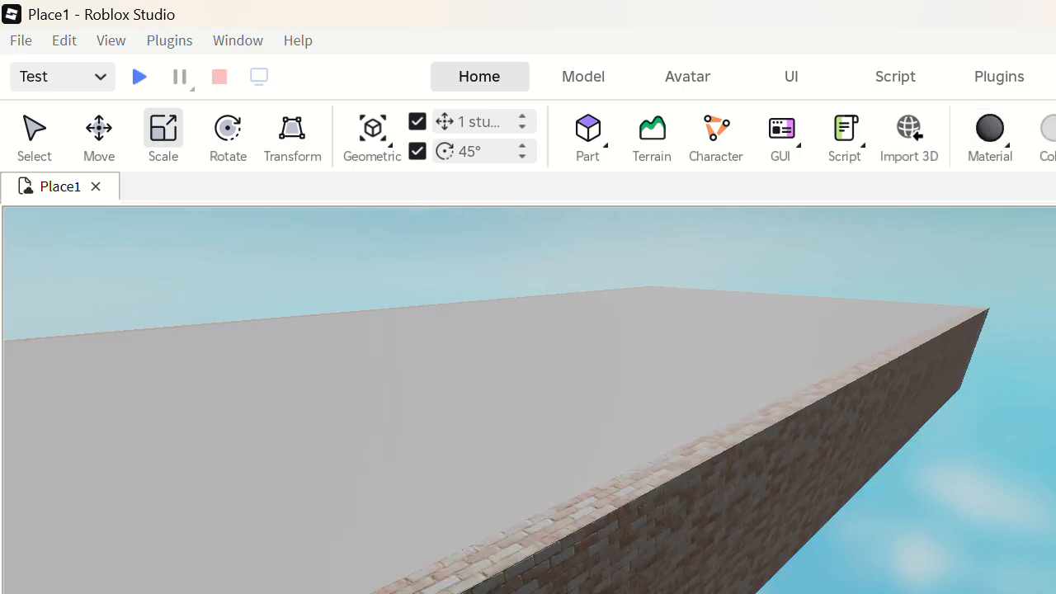
right_click_drag(1040, 346, 1039, 346)
right_click_drag(575, 420, 575, 420)
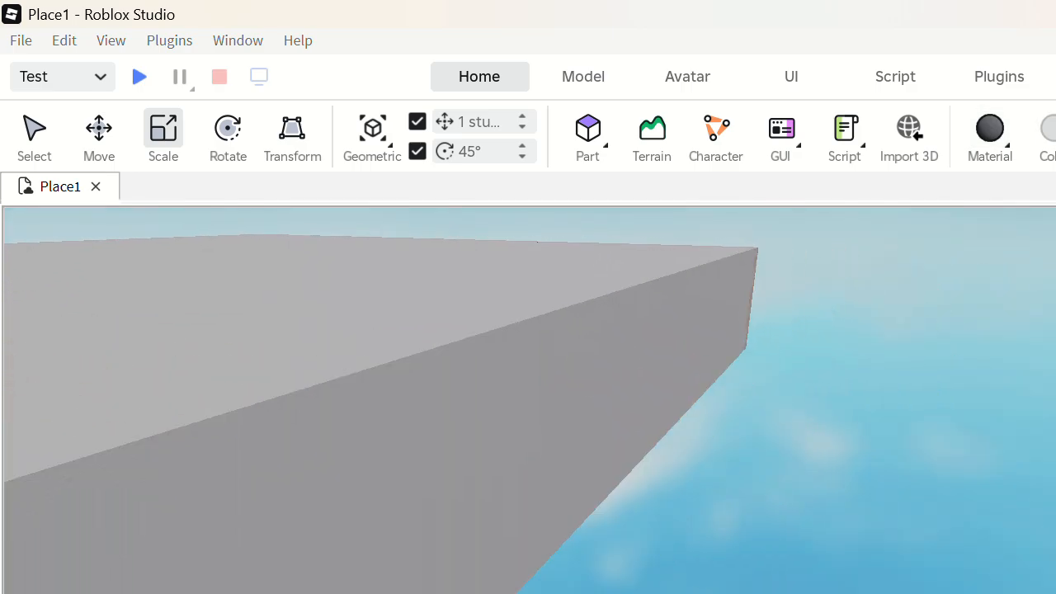
left_click(575, 420)
left_click(988, 154)
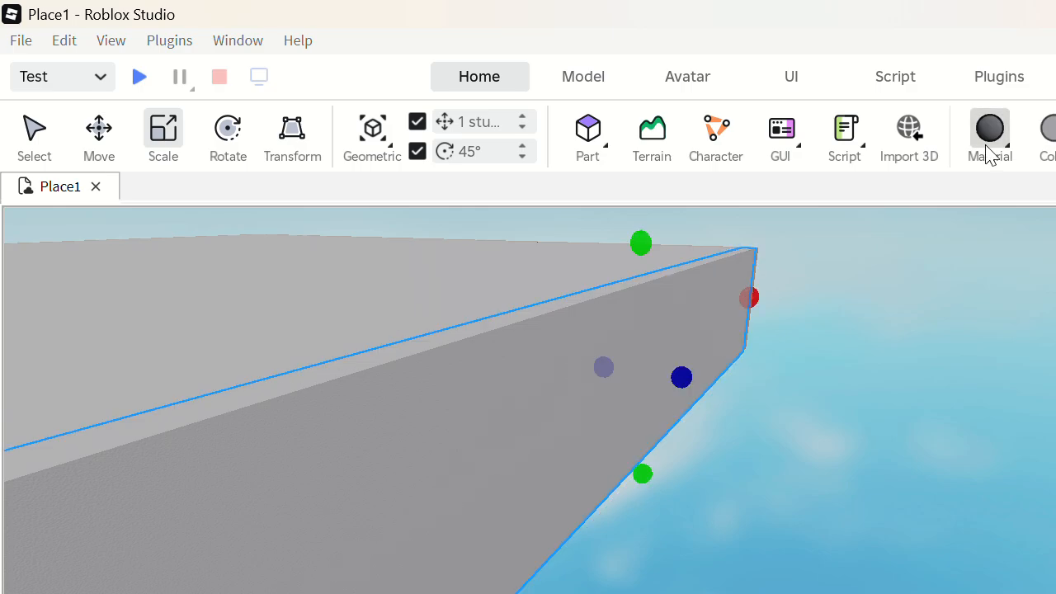
key("Escape")
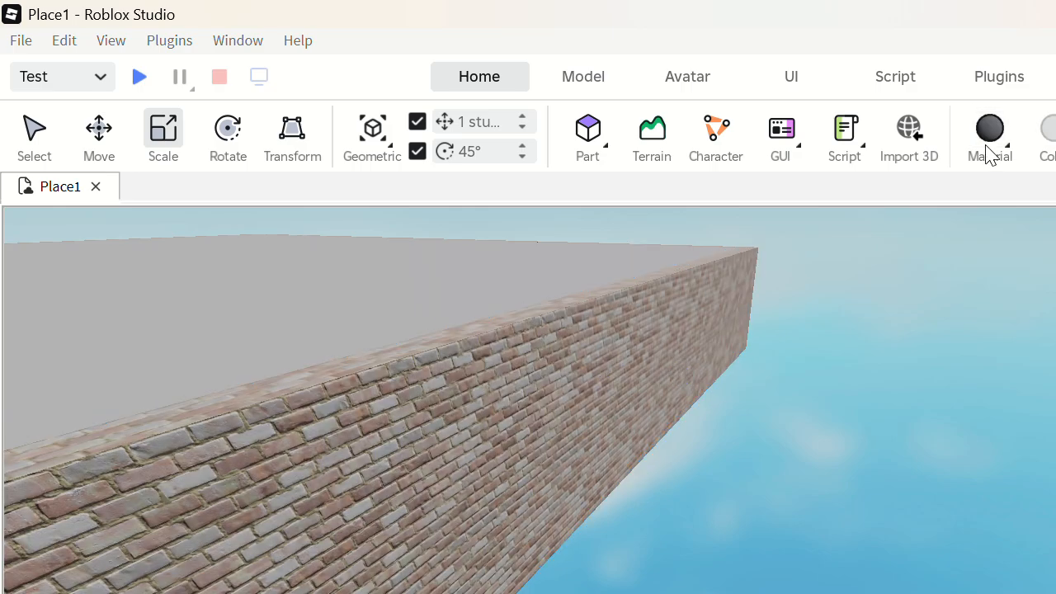